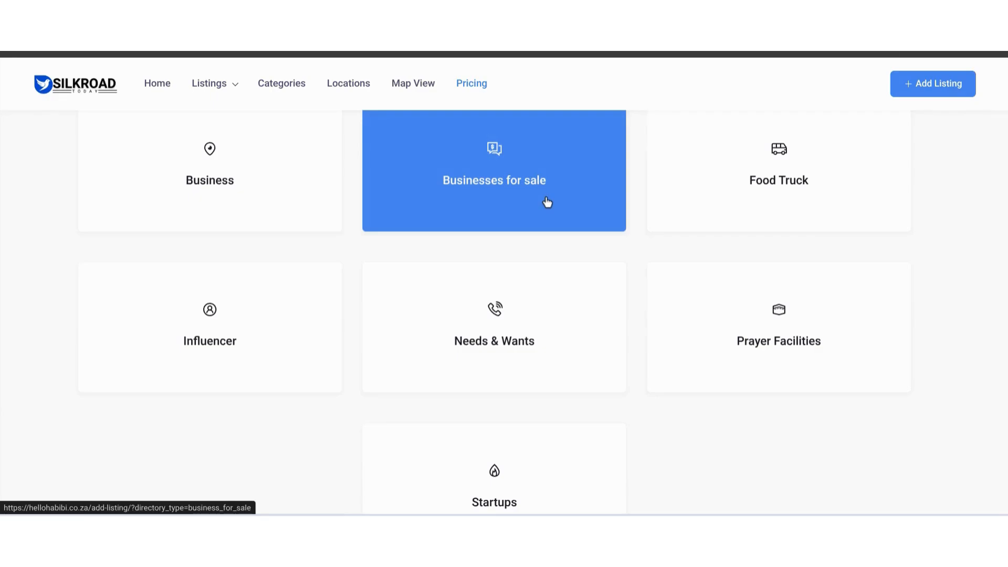
# - Choose the Businesses for sale directory type and continue with its listing plan
pyautogui.click(545, 195)
pyautogui.scroll(-10, 544, 195)
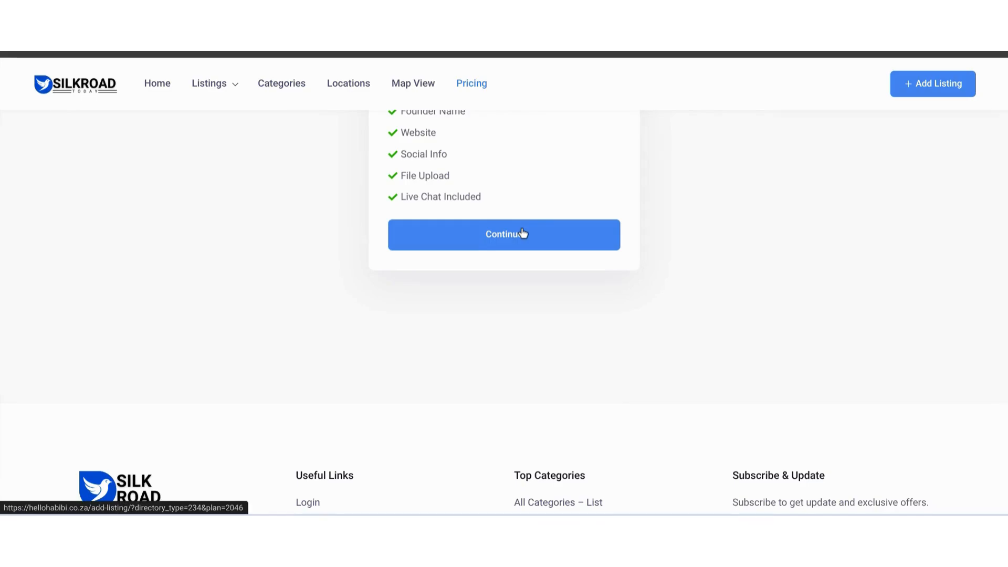
pyautogui.click(522, 234)
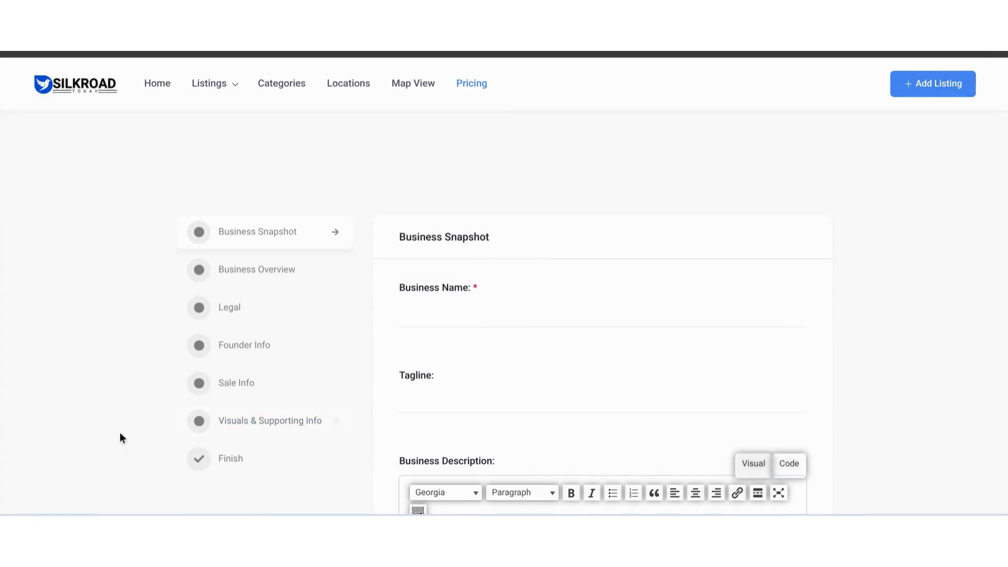
# - Enter "Pearly Whites Dentistry" as the business name in the Business Snapshot section
pyautogui.scroll(-2, 432, 167)
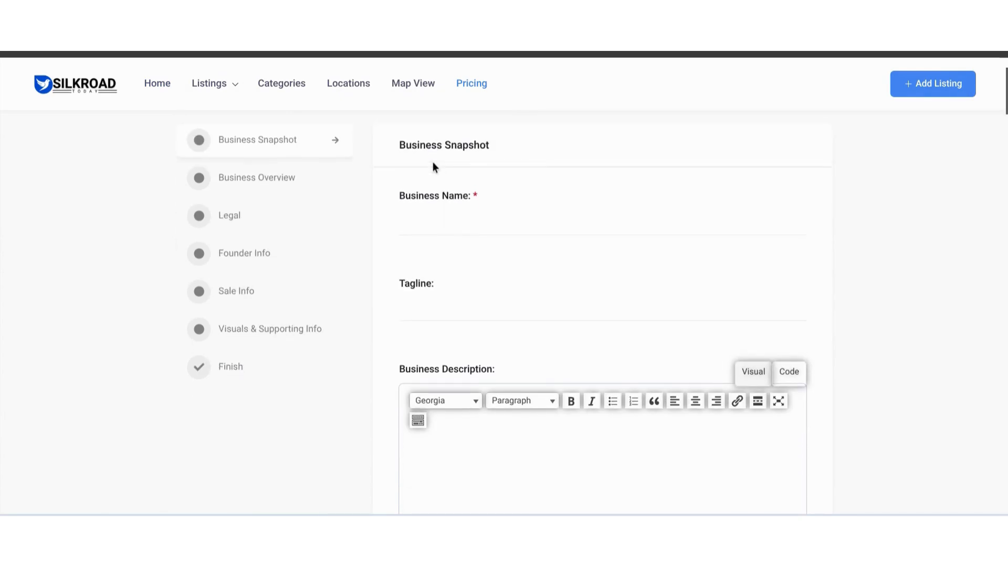
pyautogui.click(439, 219)
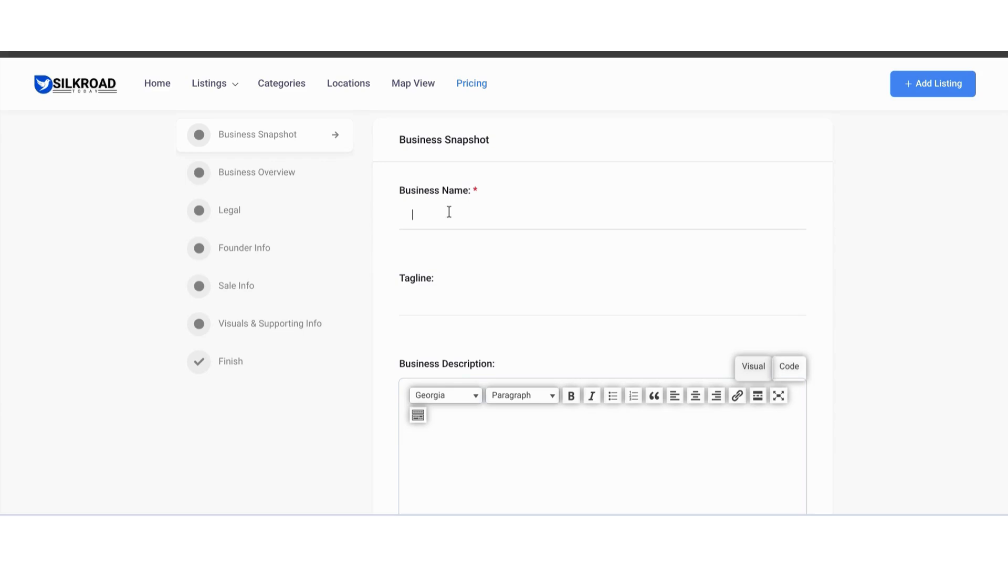
pyautogui.write('Pearly Whites Dentistry')
# - Enter the tagline "Pearly white because we do it right!" for the business
pyautogui.scroll(-1, 456, 224)
pyautogui.click(458, 226)
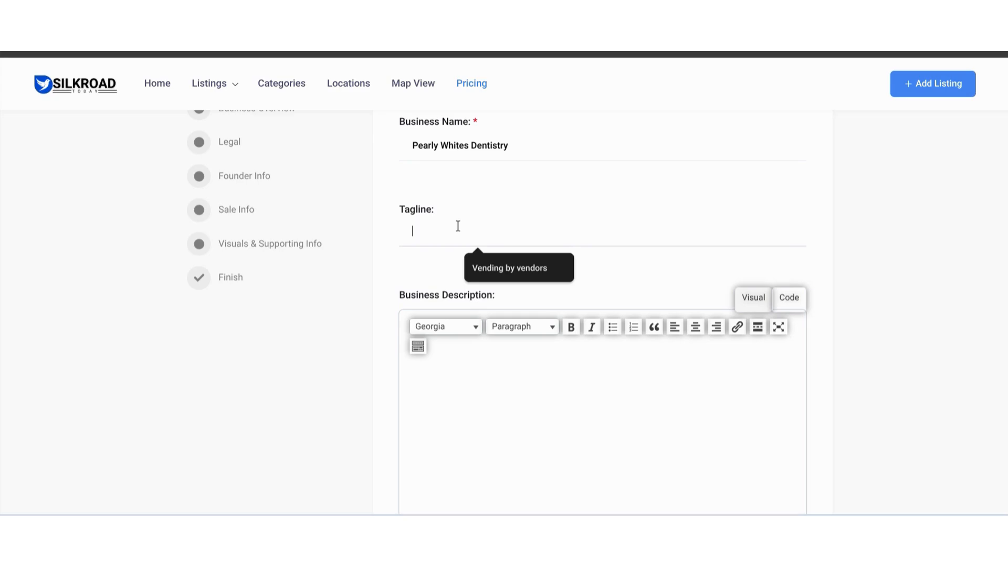
pyautogui.write('Pe')
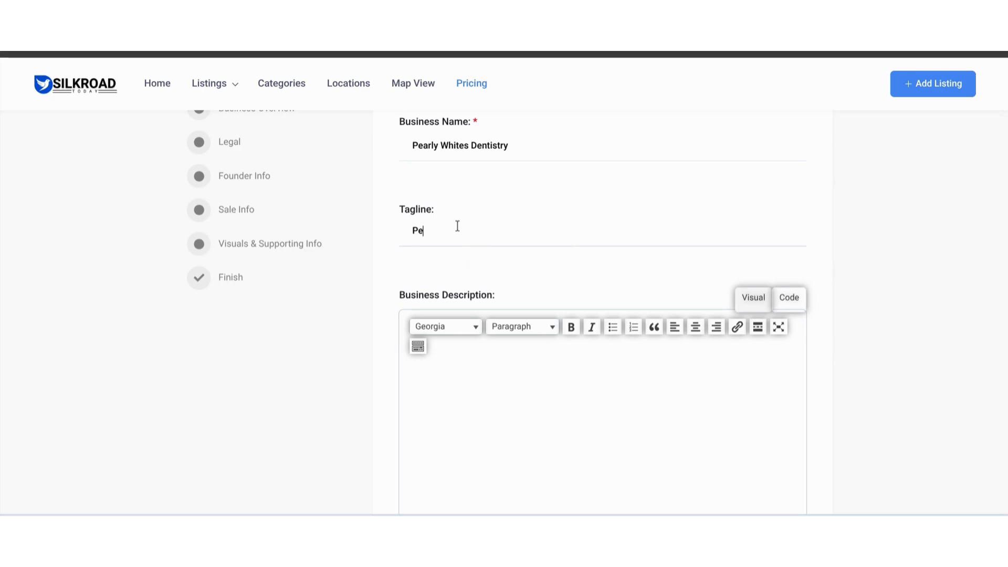
pyautogui.write('arly white because we do it ')
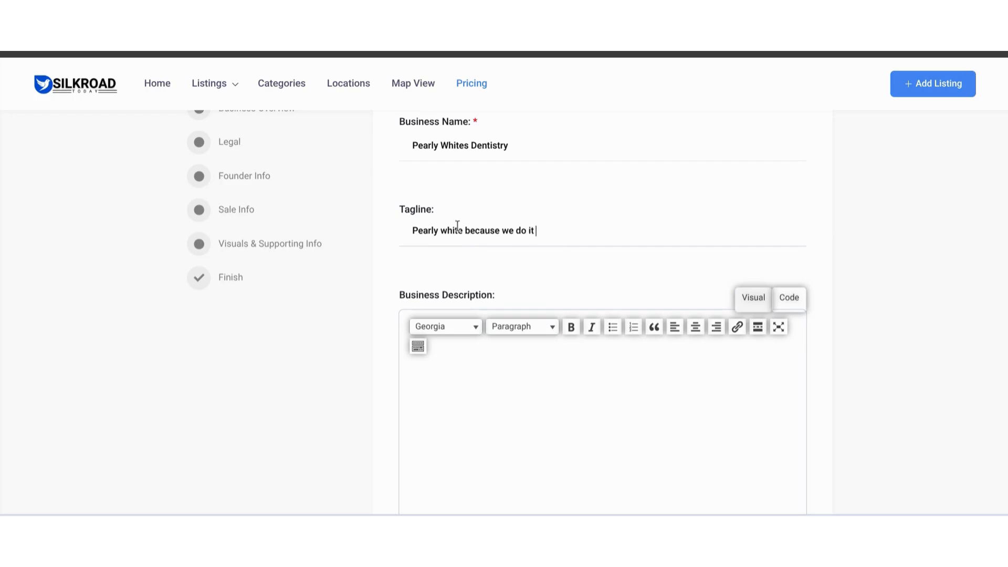
pyautogui.write('right!')
# - Write the business description "A dentistry near you. We specialize in teeth whitening."
pyautogui.scroll(-2, 457, 226)
pyautogui.click(451, 302)
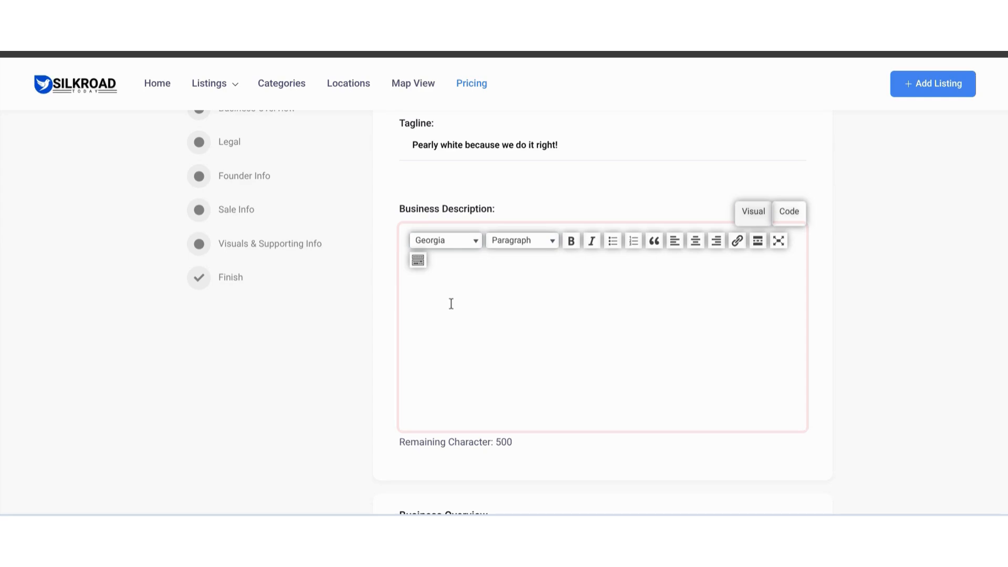
pyautogui.write('A dentistry near you. We specialize in teeth h')
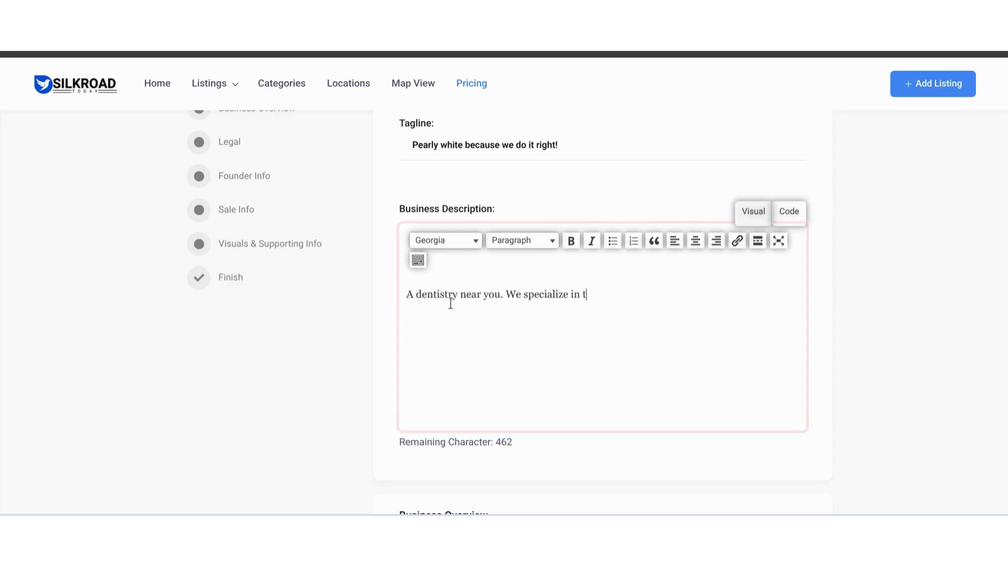
pyautogui.press('BackSpace')
pyautogui.write('whitening.')
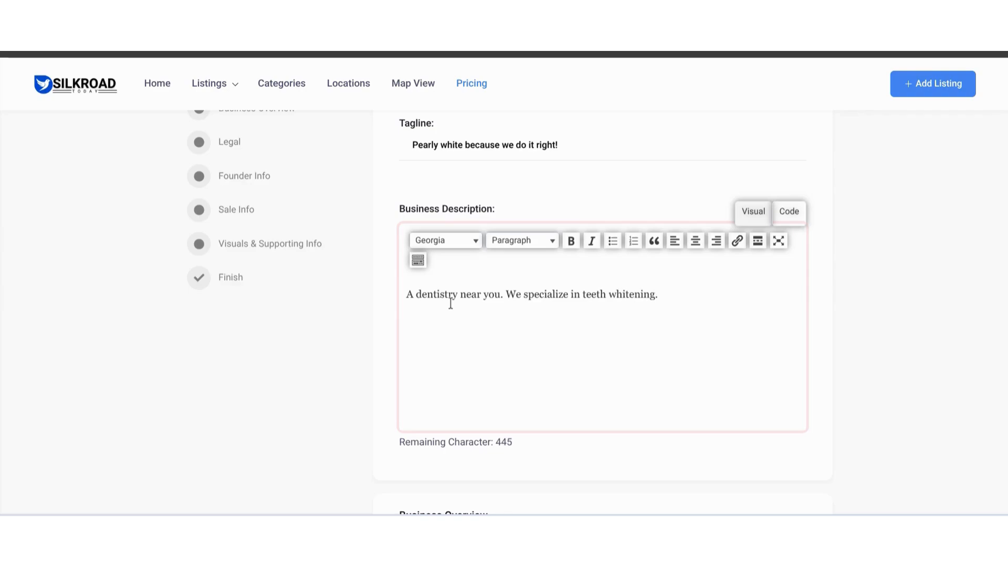
pyautogui.scroll(-6, 450, 303)
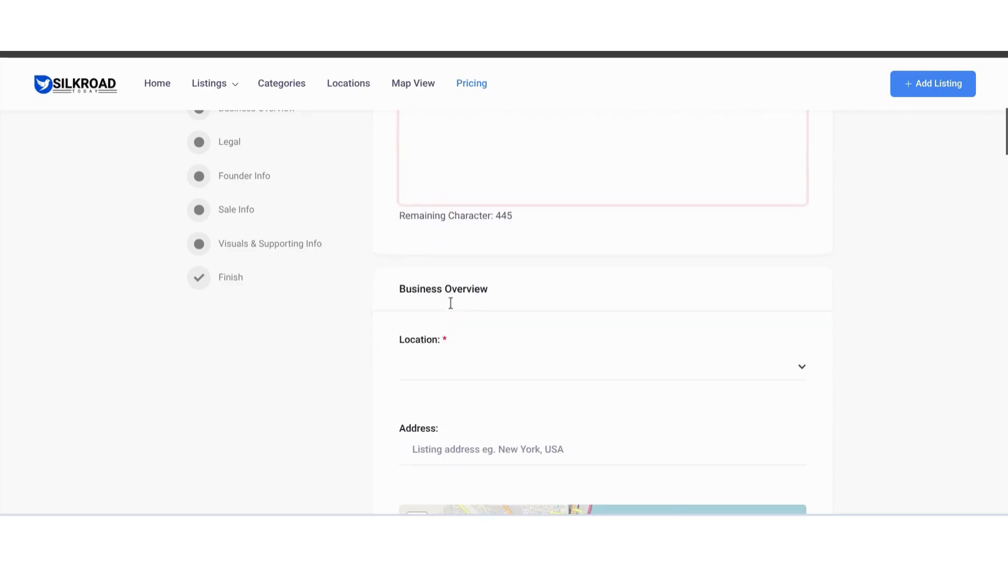
pyautogui.click(610, 302)
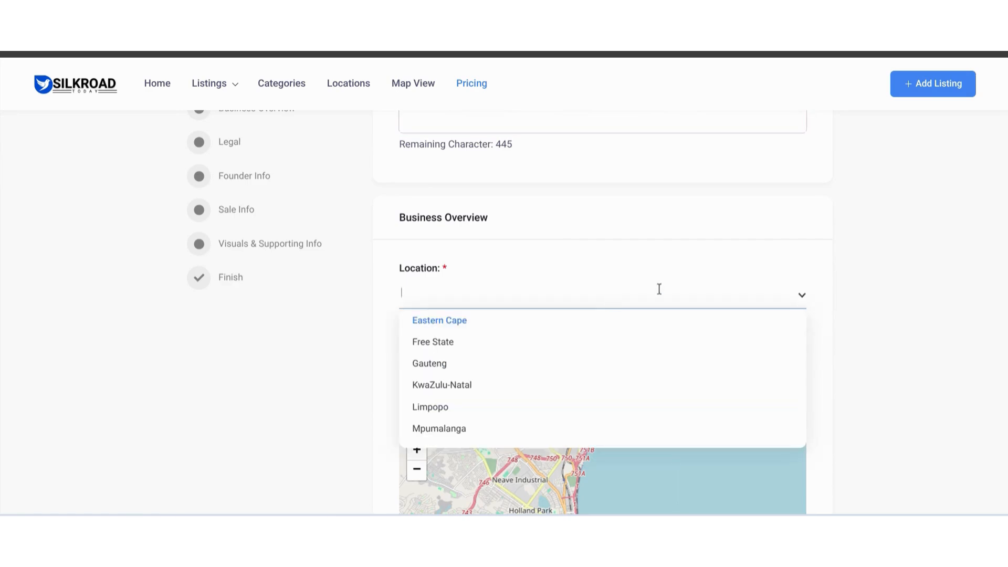
pyautogui.click(856, 281)
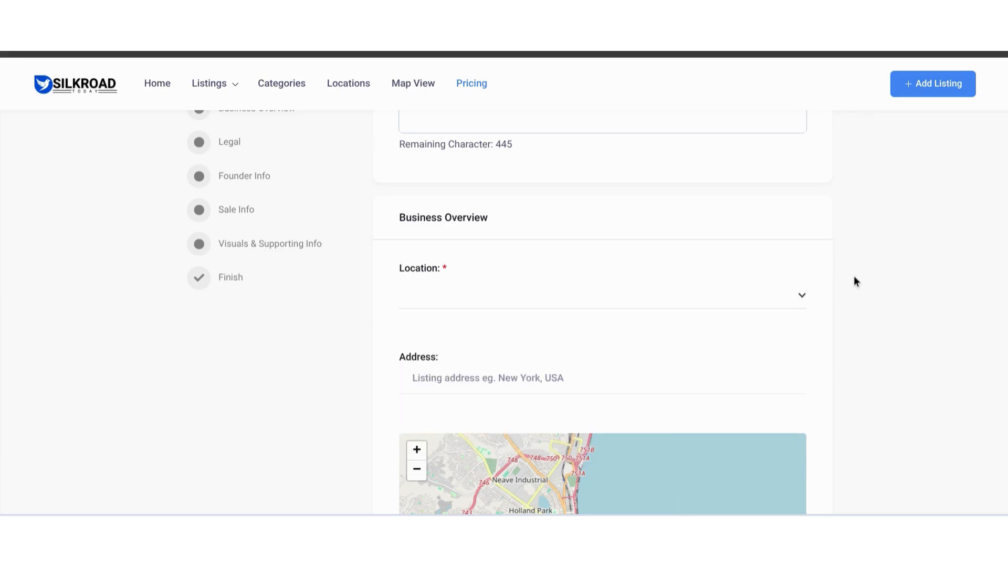
pyautogui.scroll(-1, 854, 277)
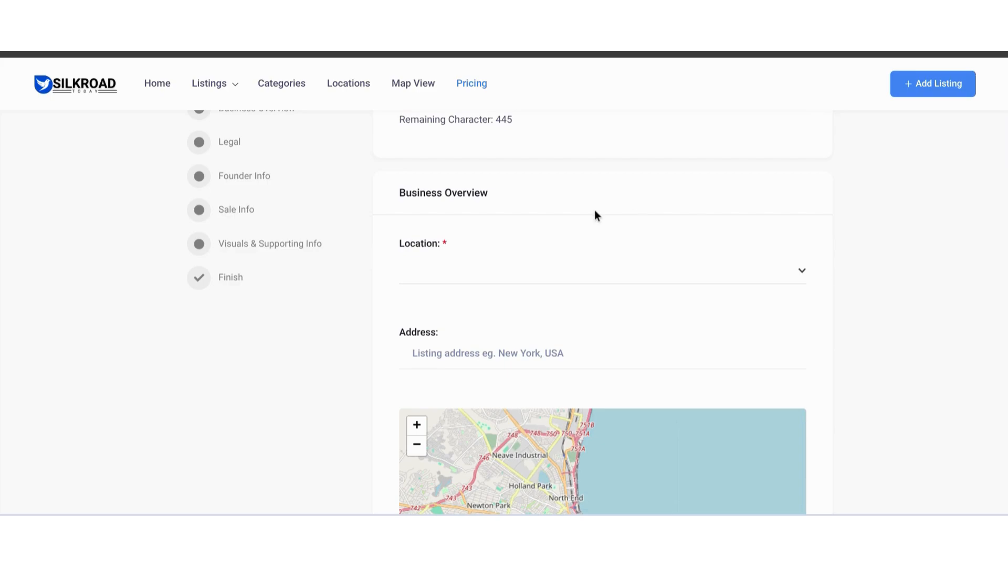
pyautogui.scroll(-1, 455, 239)
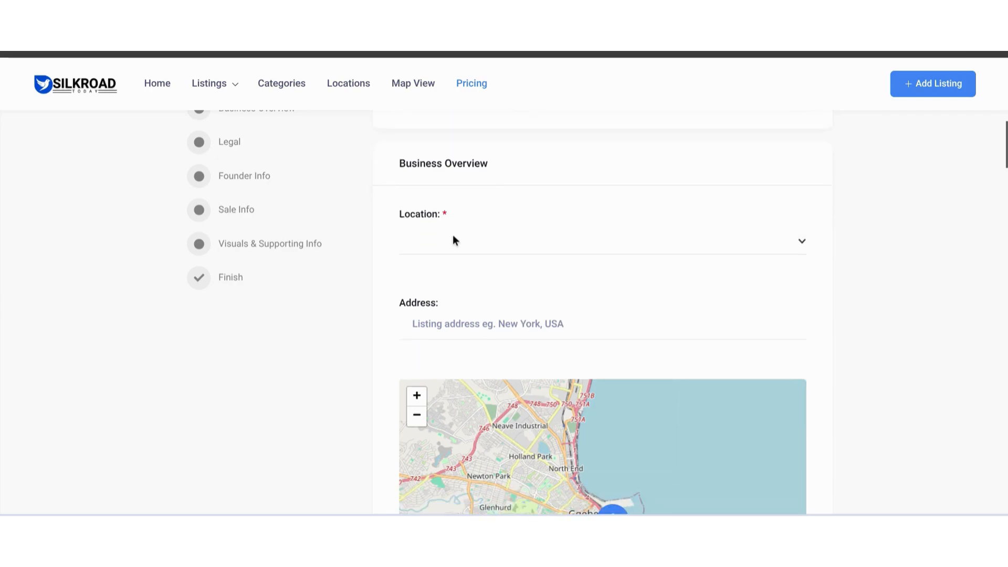
pyautogui.scroll(-3, 455, 240)
pyautogui.scroll(-5, 858, 294)
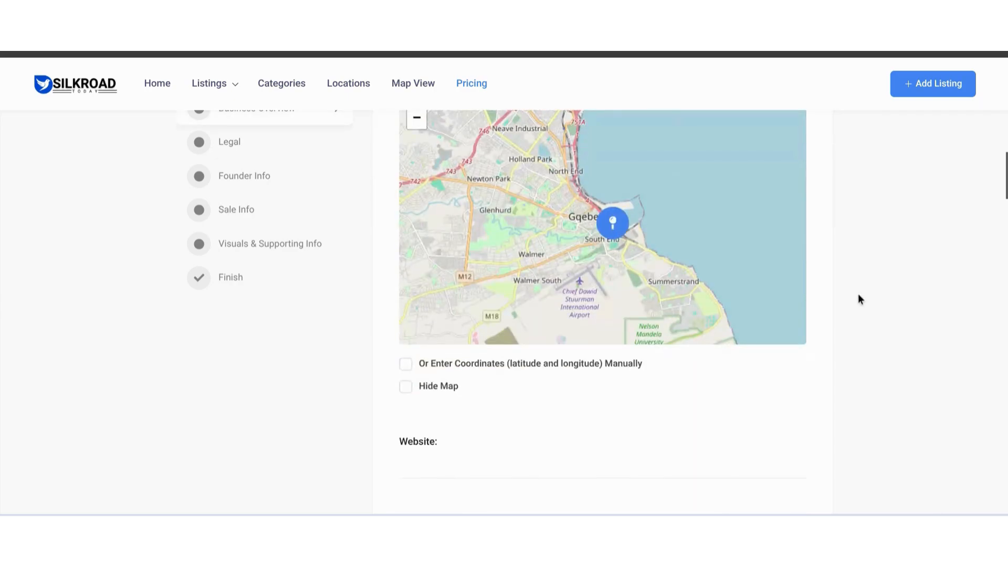
pyautogui.scroll(10, 858, 294)
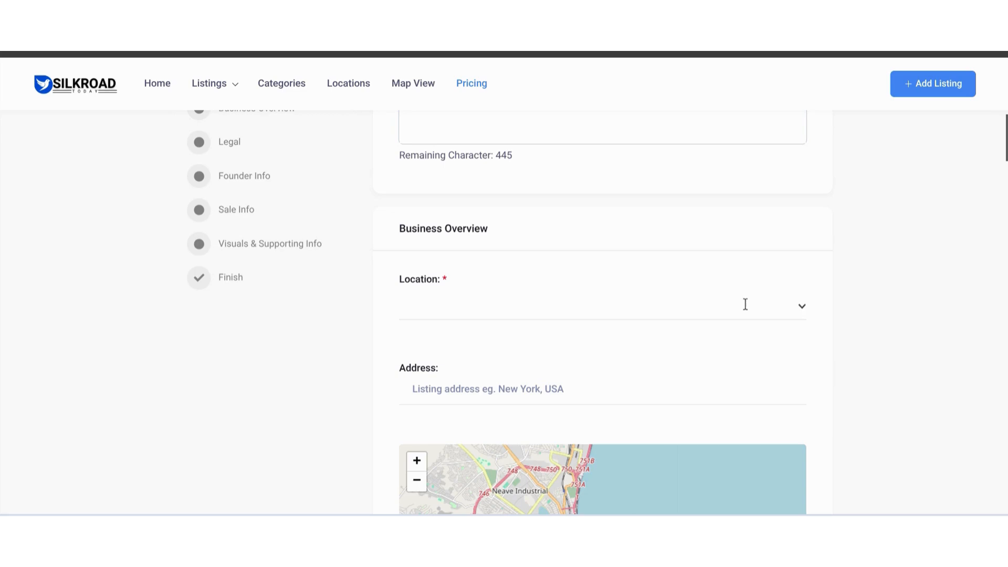
# - Set the location in the Business Overview section to Western Cape
pyautogui.click(795, 307)
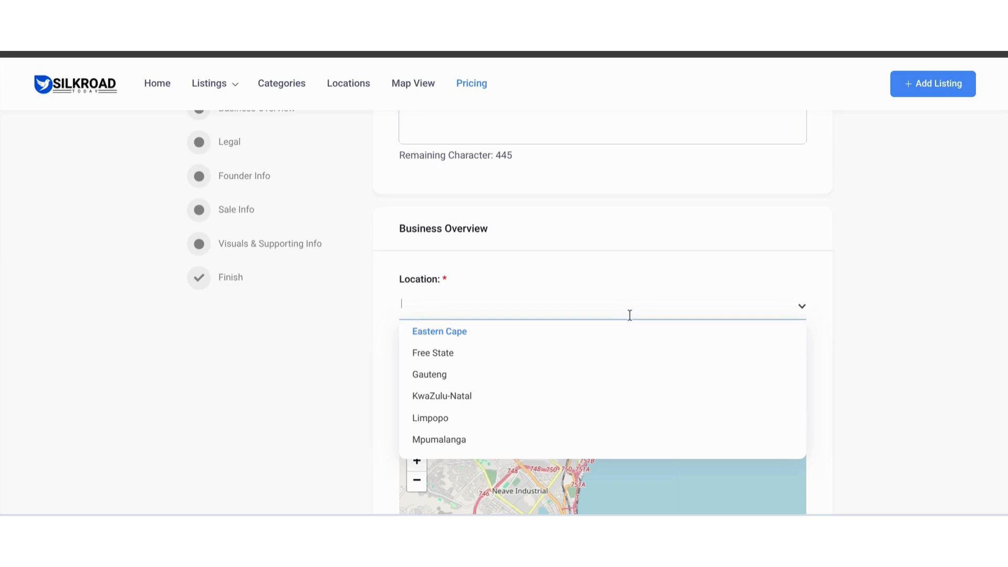
pyautogui.scroll(-1, 629, 315)
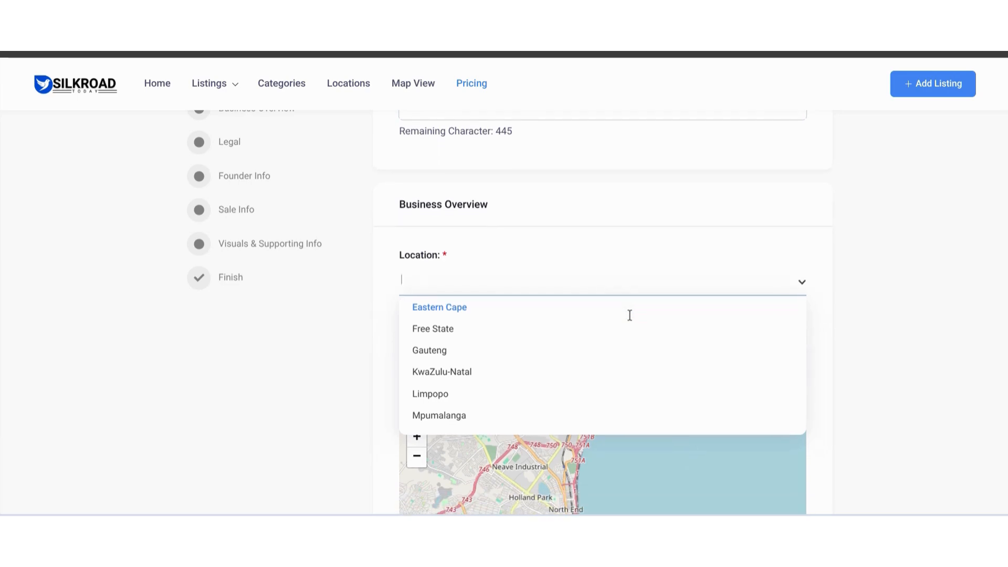
pyautogui.scroll(-3, 629, 315)
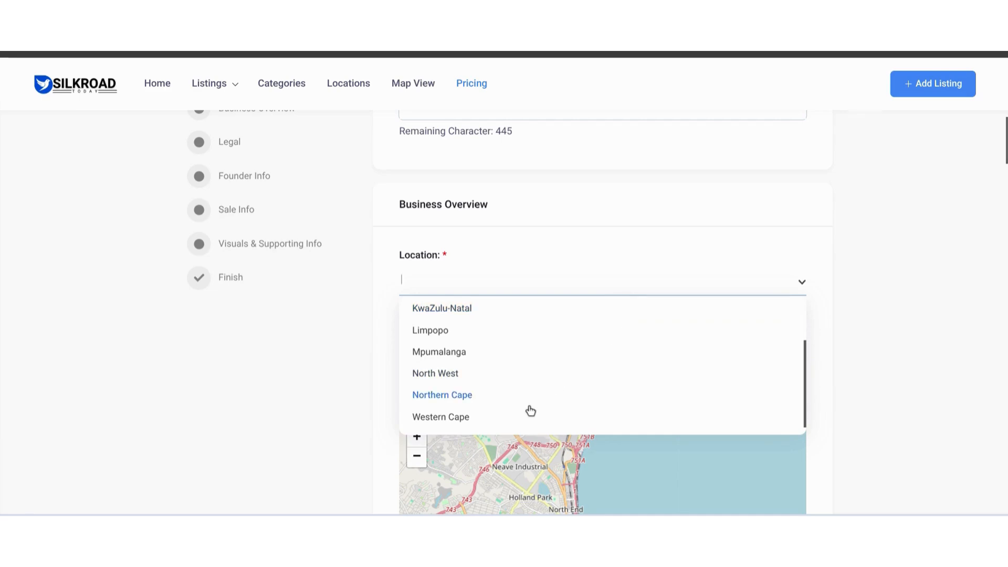
pyautogui.click(521, 422)
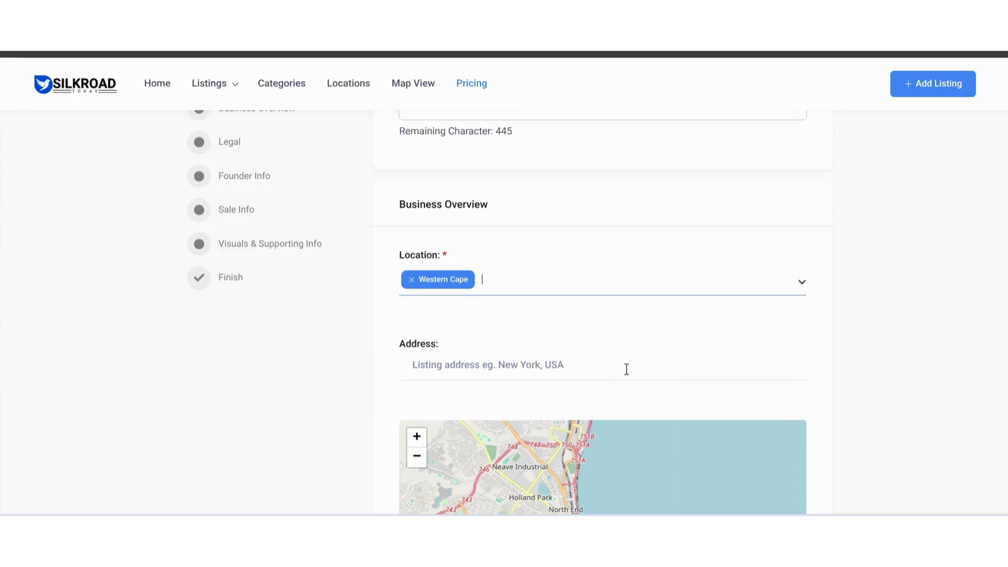
# - Enter the business's street name in the Address field and pick the first South African suggestion to place it on the map
pyautogui.scroll(-1, 626, 369)
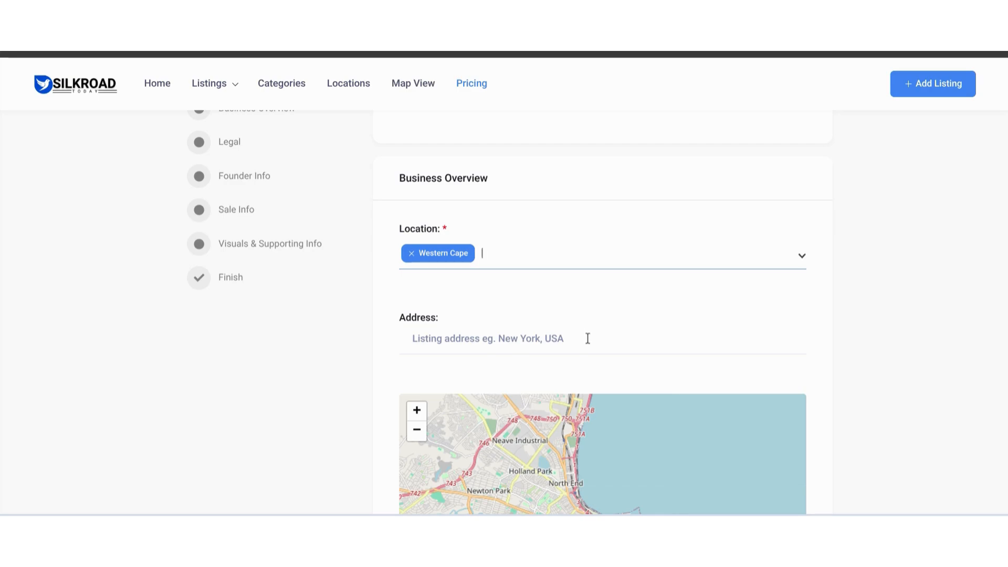
pyautogui.click(474, 338)
pyautogui.write('Cale')
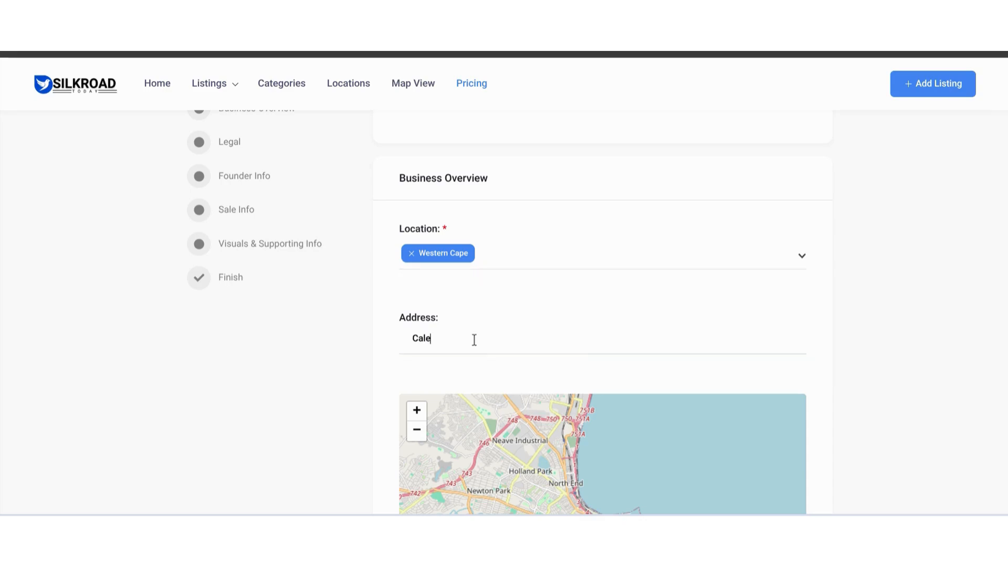
pyautogui.write('don Street')
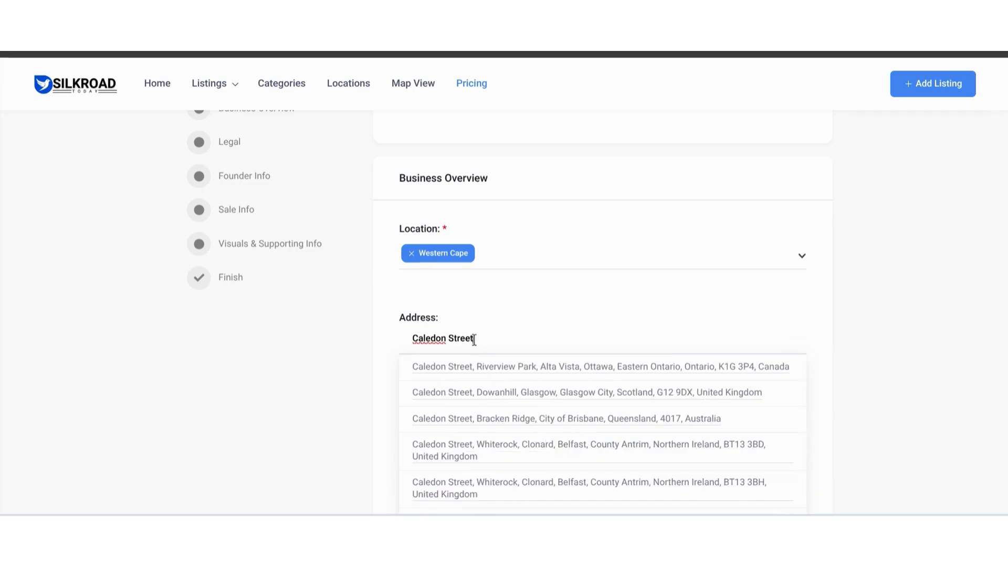
pyautogui.scroll(-3, 474, 340)
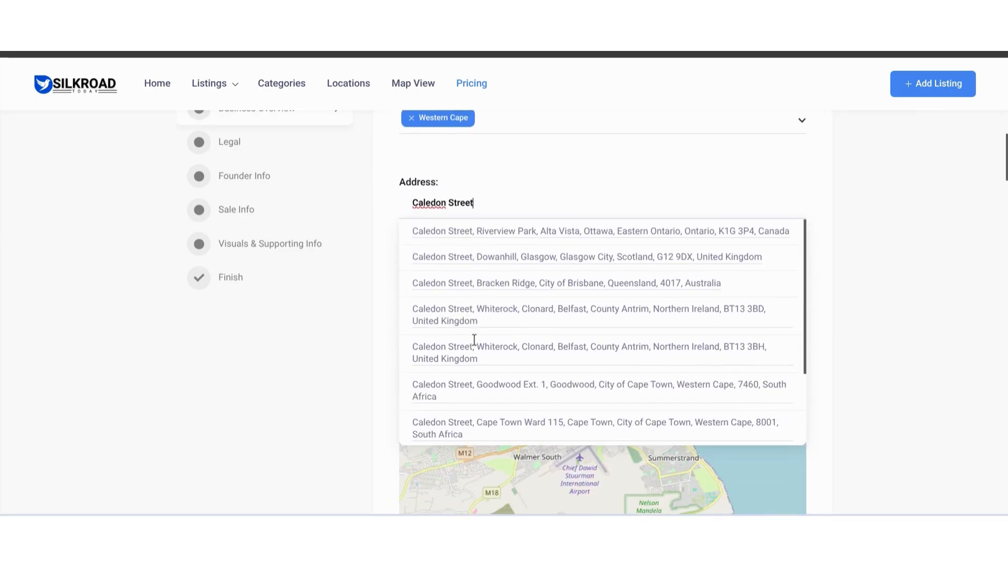
pyautogui.click(569, 402)
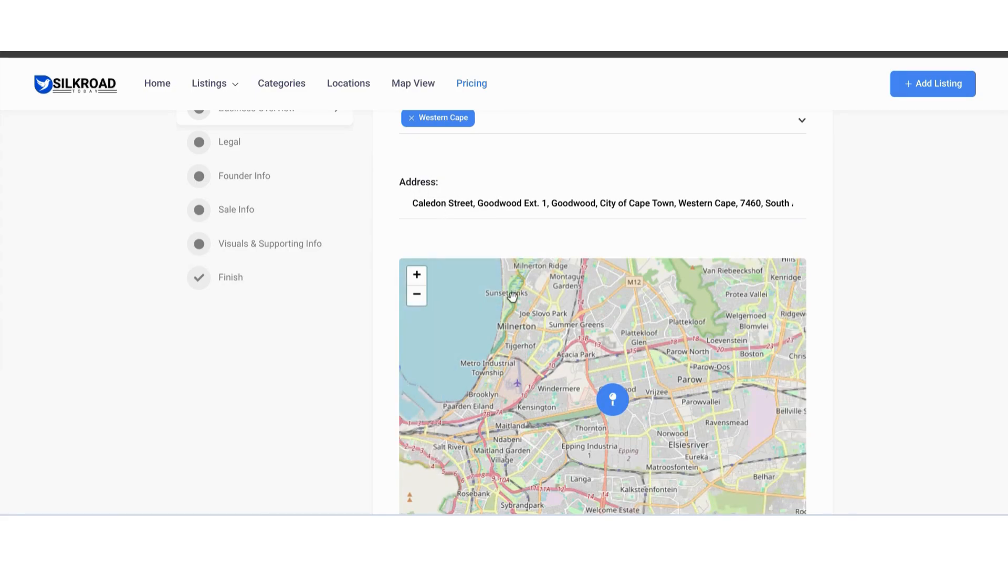
pyautogui.scroll(-2, 905, 258)
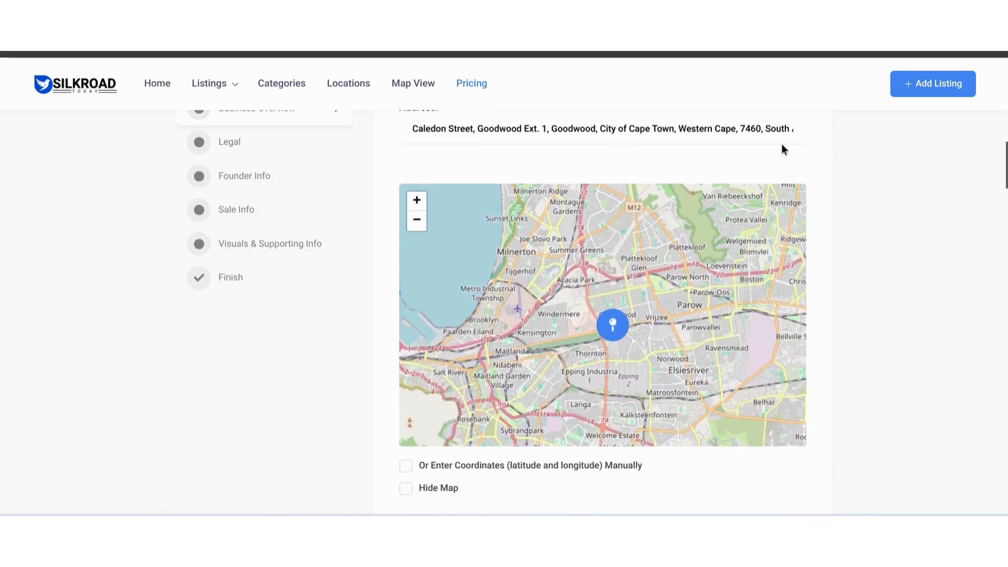
pyautogui.scroll(1, 782, 146)
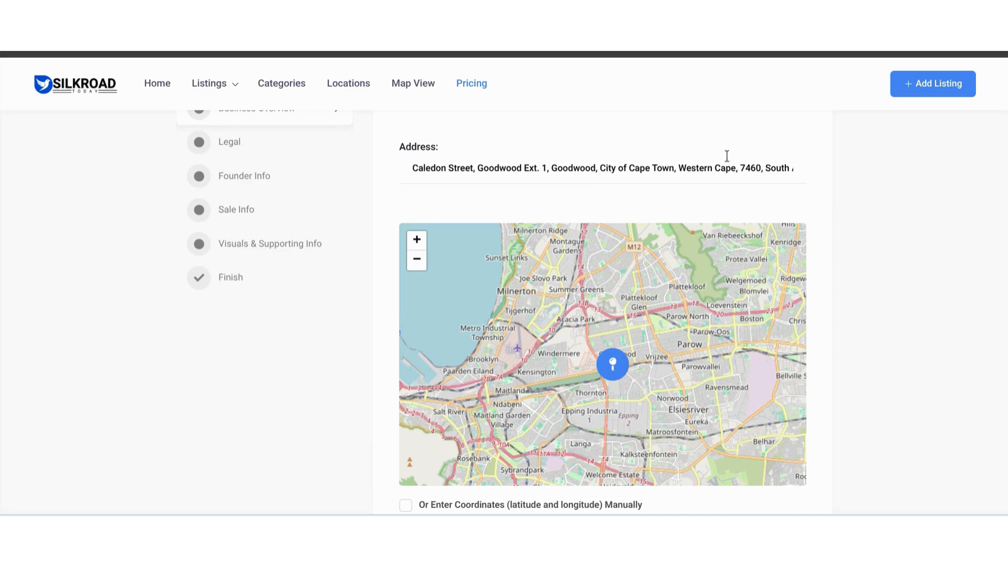
# - Try the manual coordinates option by generating the map from its latitude and longitude, and turn the option off again
pyautogui.scroll(-5, 839, 187)
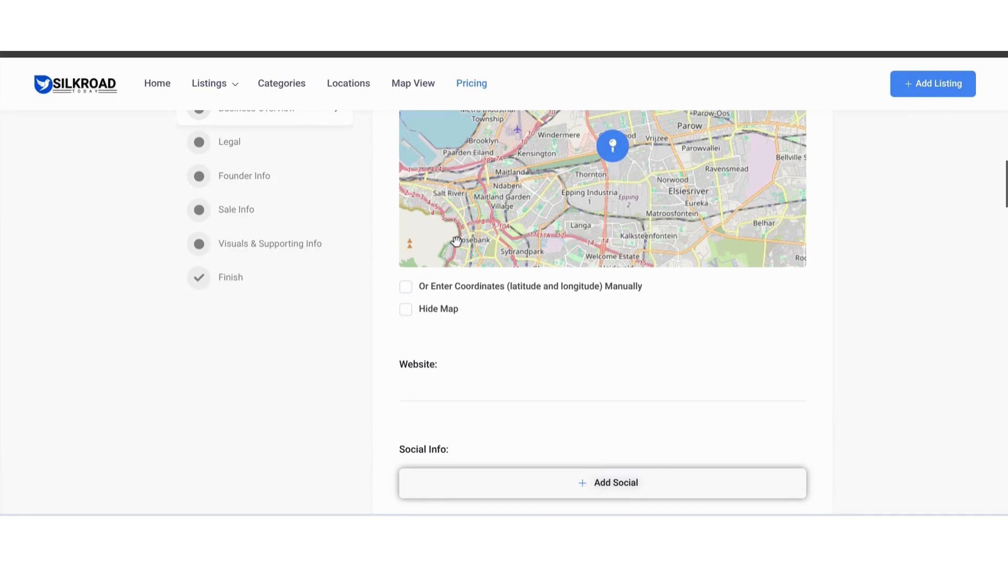
pyautogui.click(406, 288)
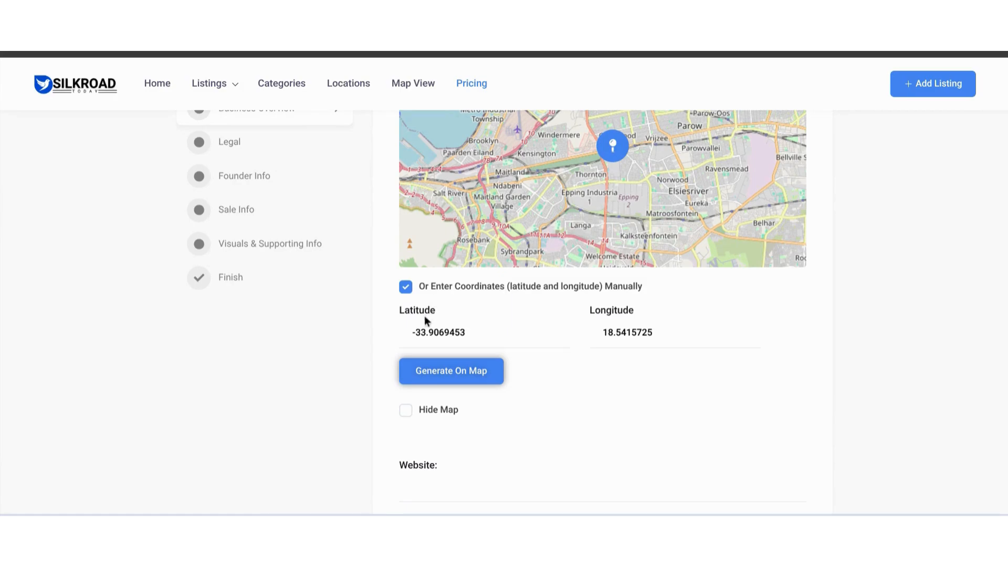
pyautogui.doubleClick(429, 334)
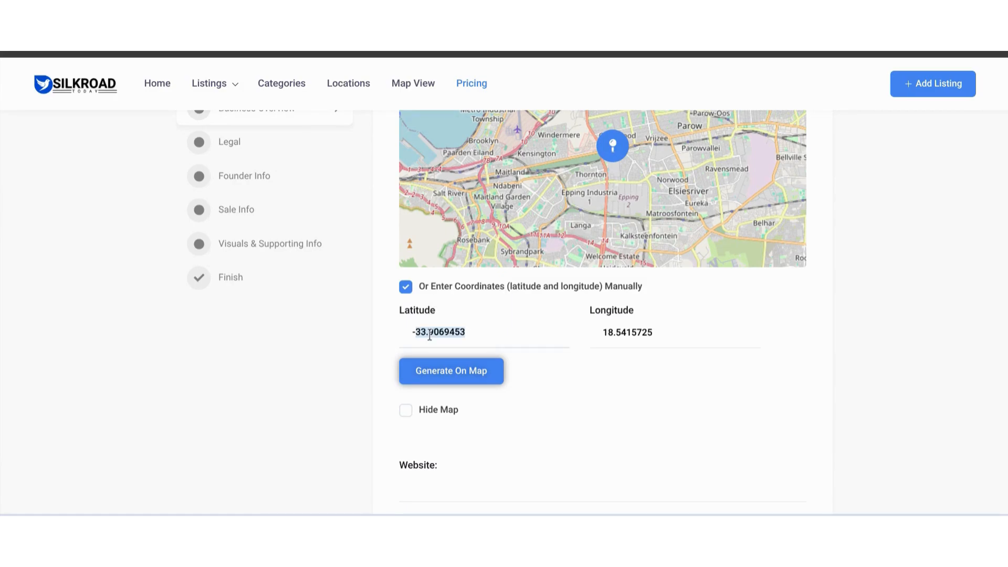
pyautogui.doubleClick(660, 332)
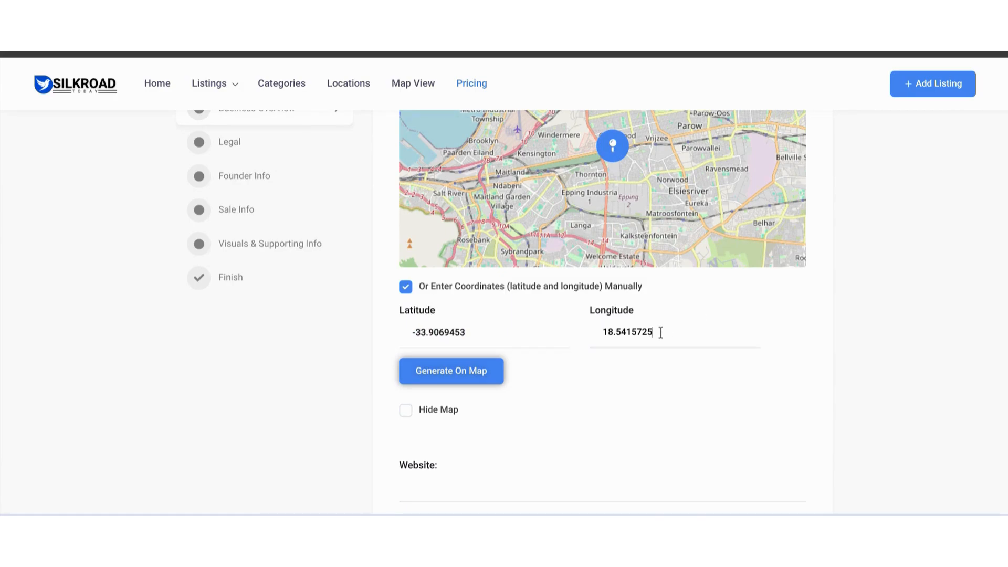
pyautogui.click(448, 376)
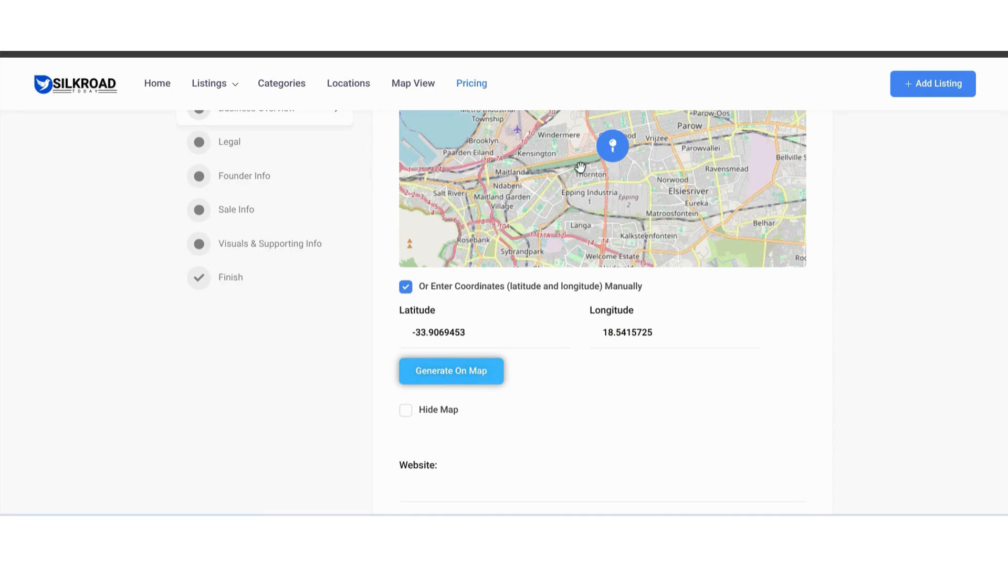
pyautogui.click(405, 287)
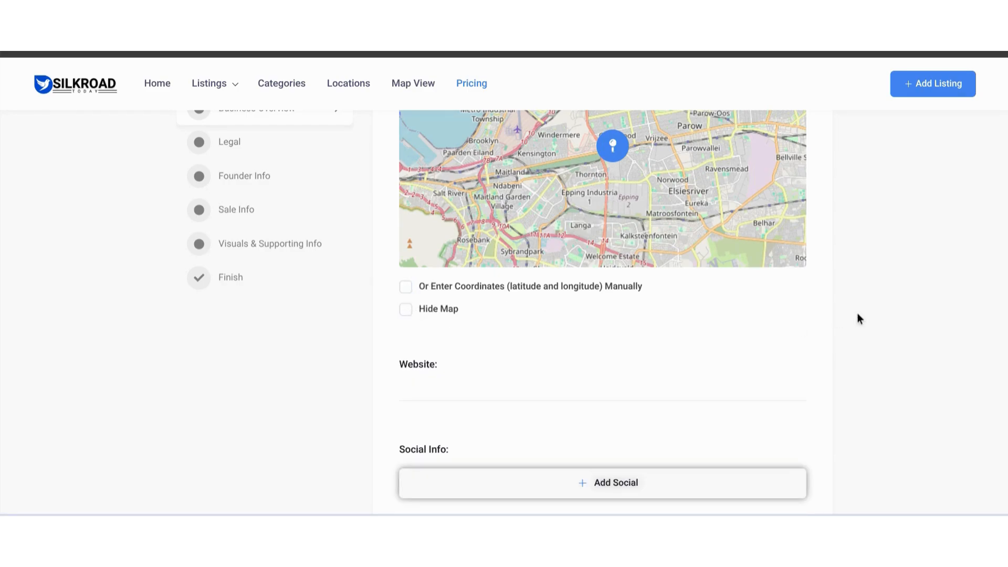
pyautogui.scroll(1, 859, 318)
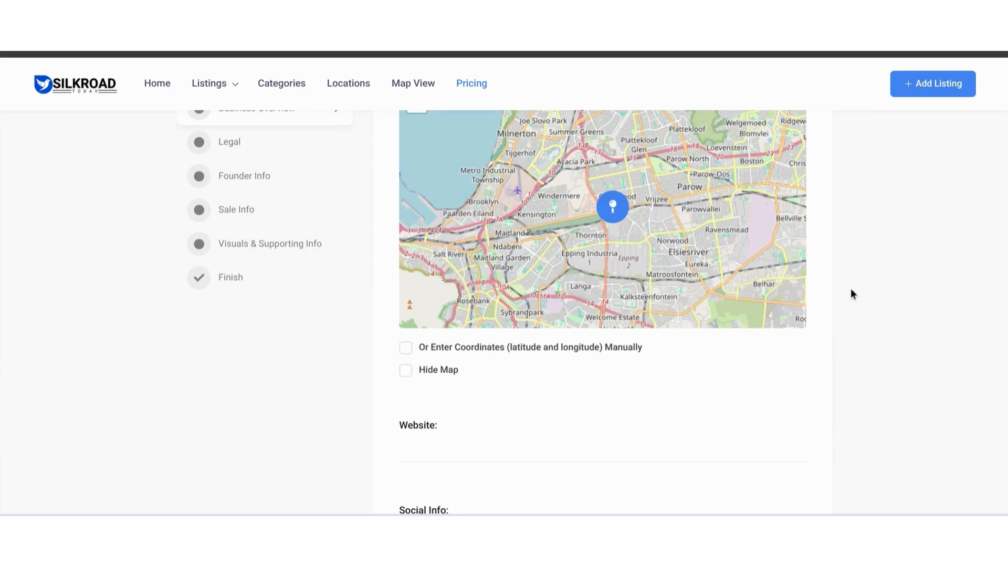
pyautogui.scroll(-3, 850, 291)
pyautogui.scroll(-1, 852, 295)
pyautogui.click(510, 283)
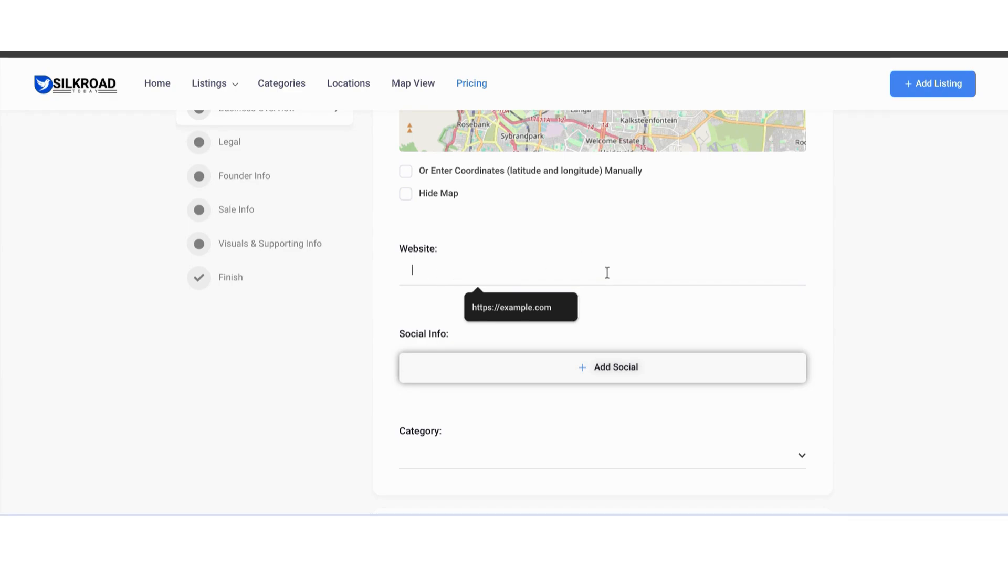
pyautogui.scroll(-1, 433, 275)
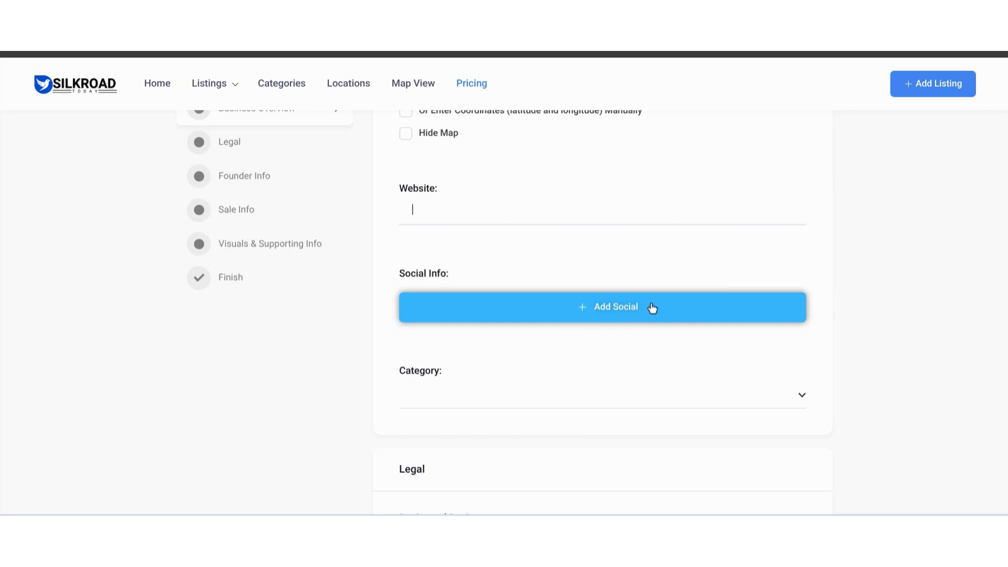
# - Add a blank social link to the listing, look through its network choices, and delete the link again
pyautogui.click(606, 313)
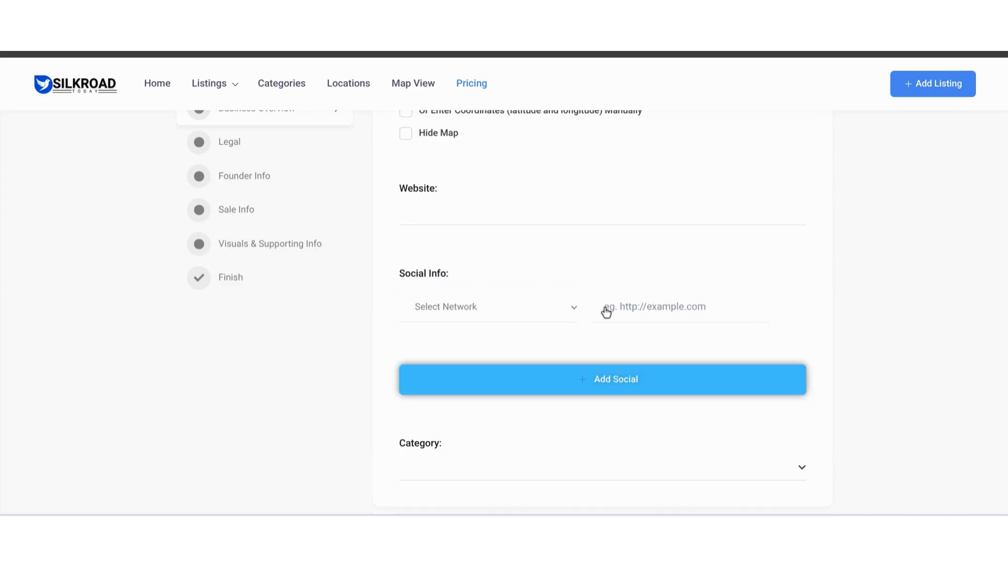
pyautogui.click(570, 308)
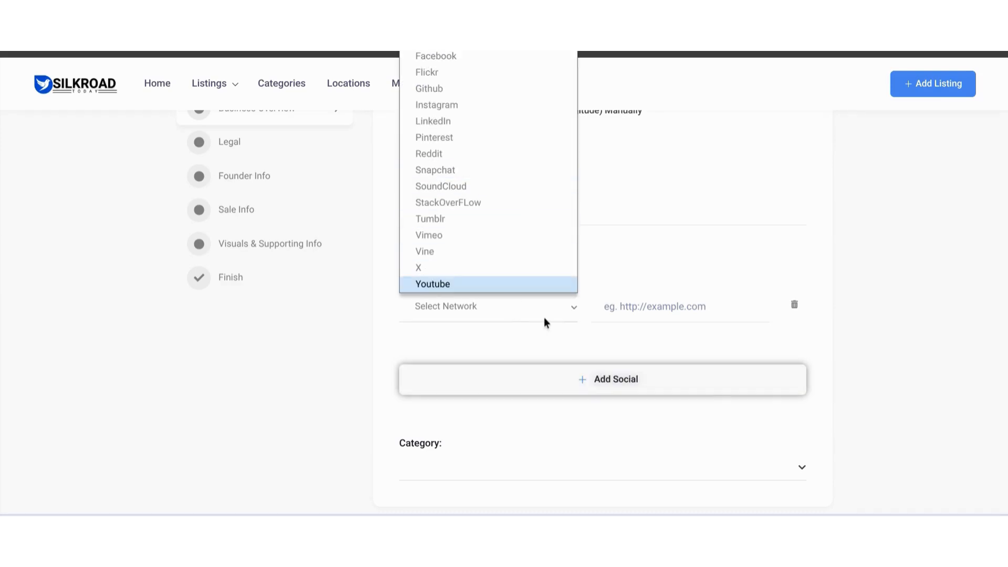
pyautogui.click(663, 315)
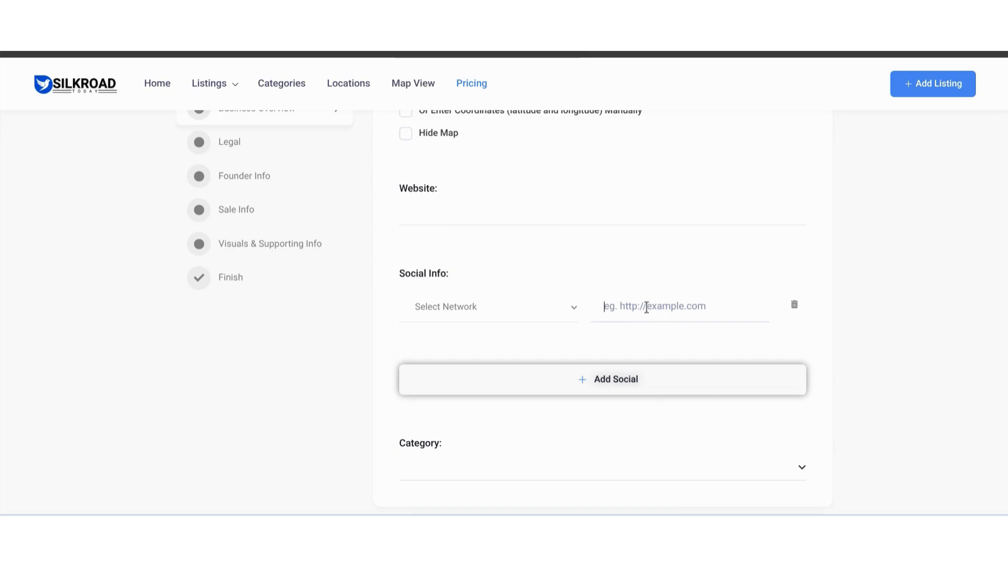
pyautogui.click(796, 311)
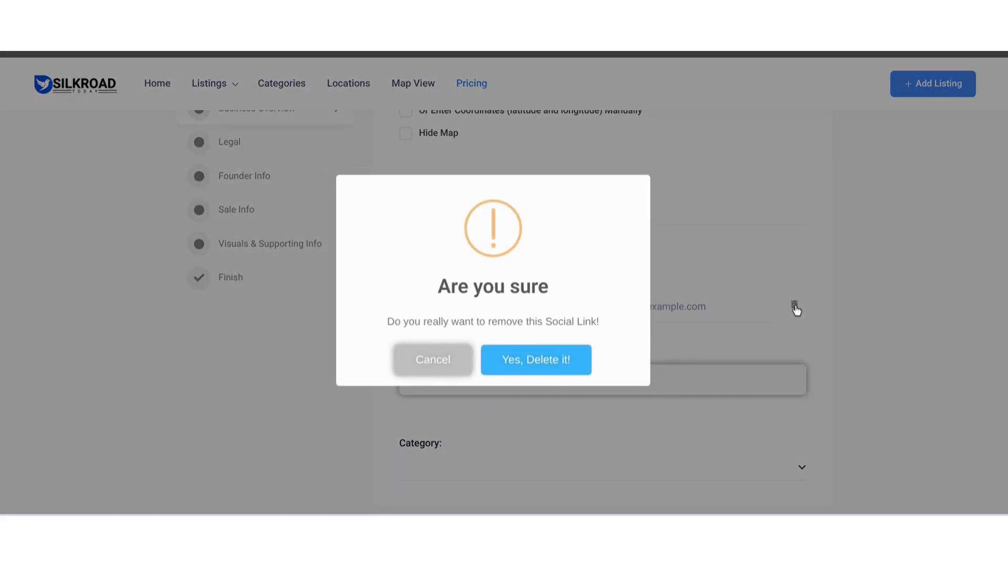
pyautogui.click(580, 359)
# - In the Legal section, mark the business as registered and answer No to active shareholders, leaving the shareholder count blank
pyautogui.scroll(-3, 583, 361)
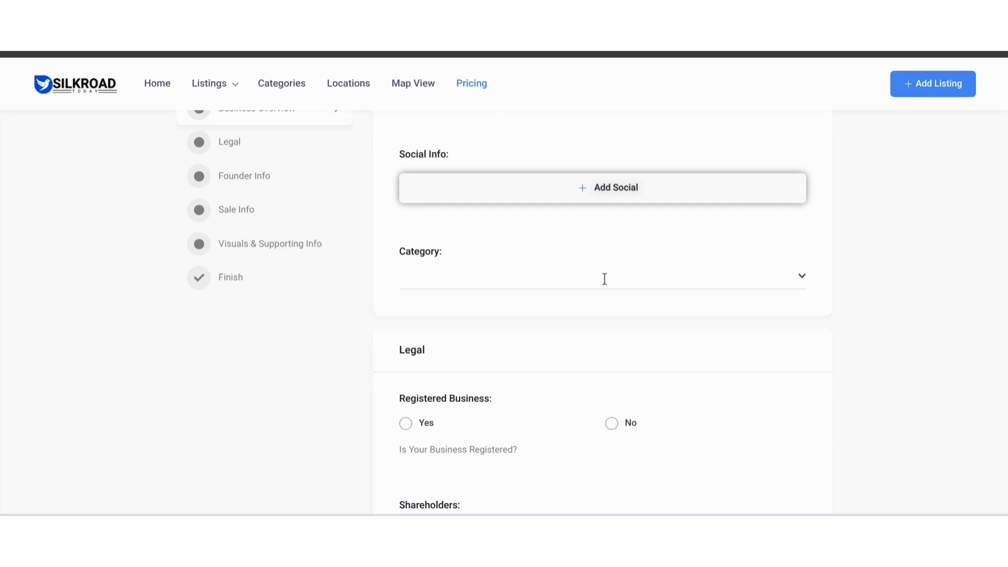
pyautogui.scroll(-5, 691, 292)
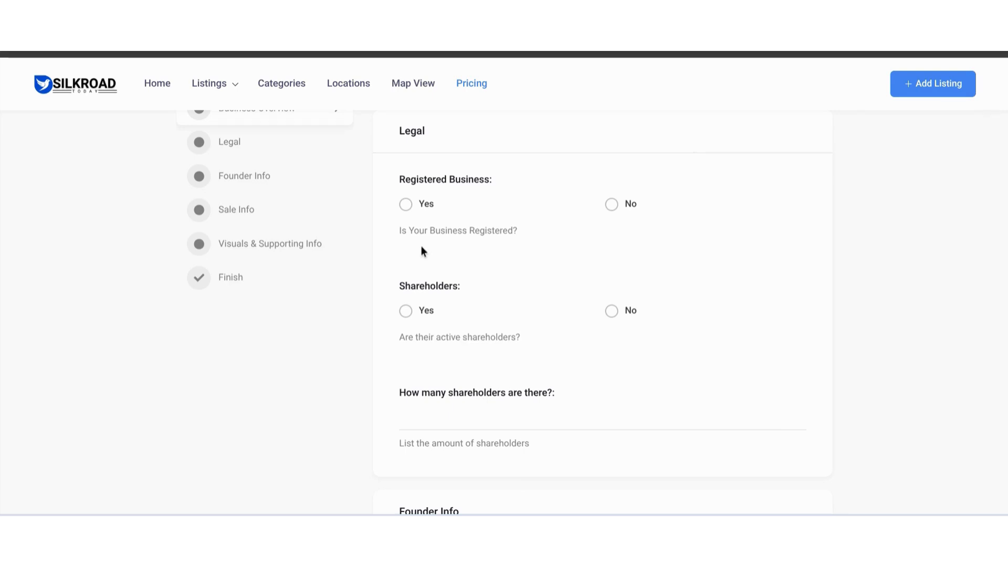
pyautogui.click(406, 205)
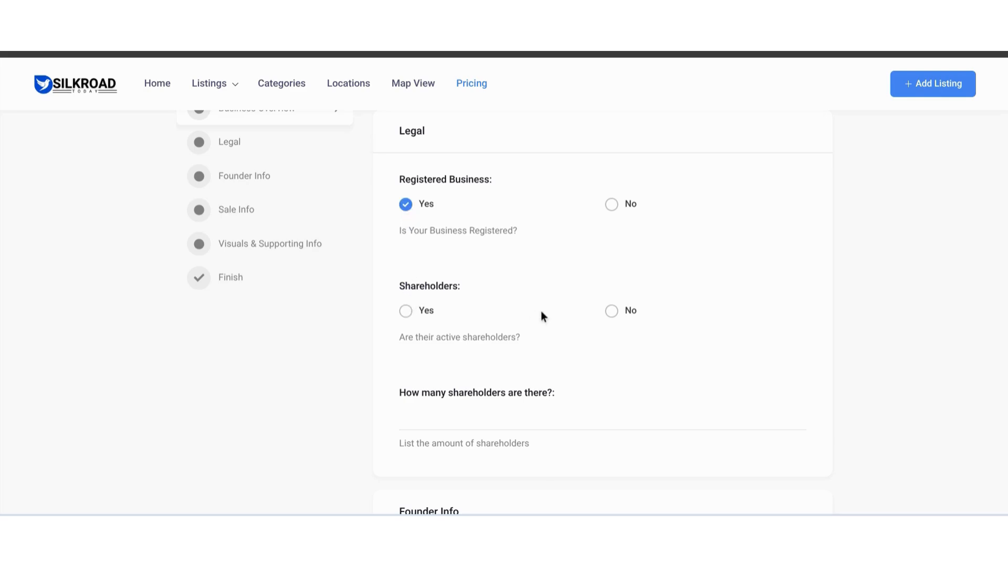
pyautogui.scroll(-2, 606, 317)
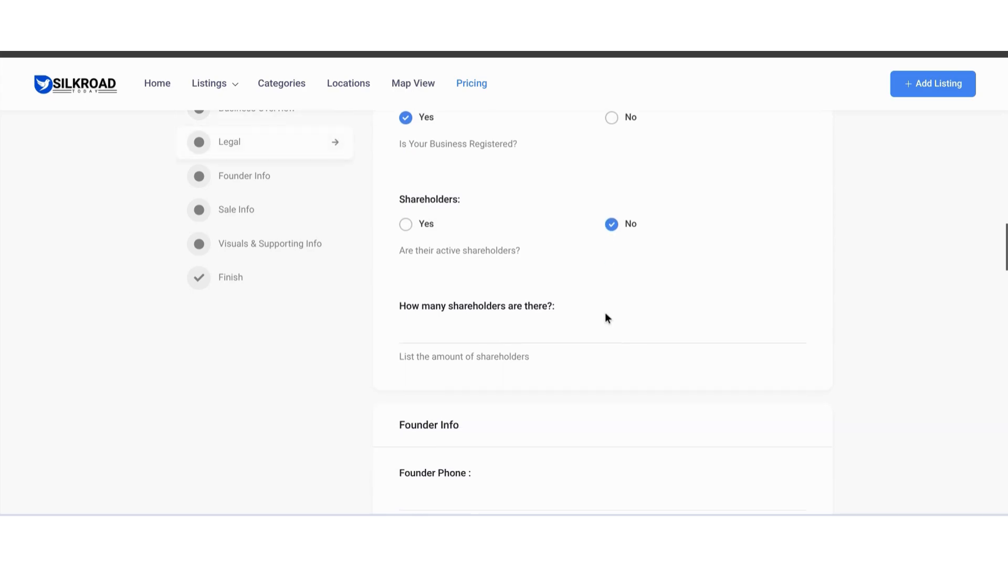
pyautogui.click(521, 324)
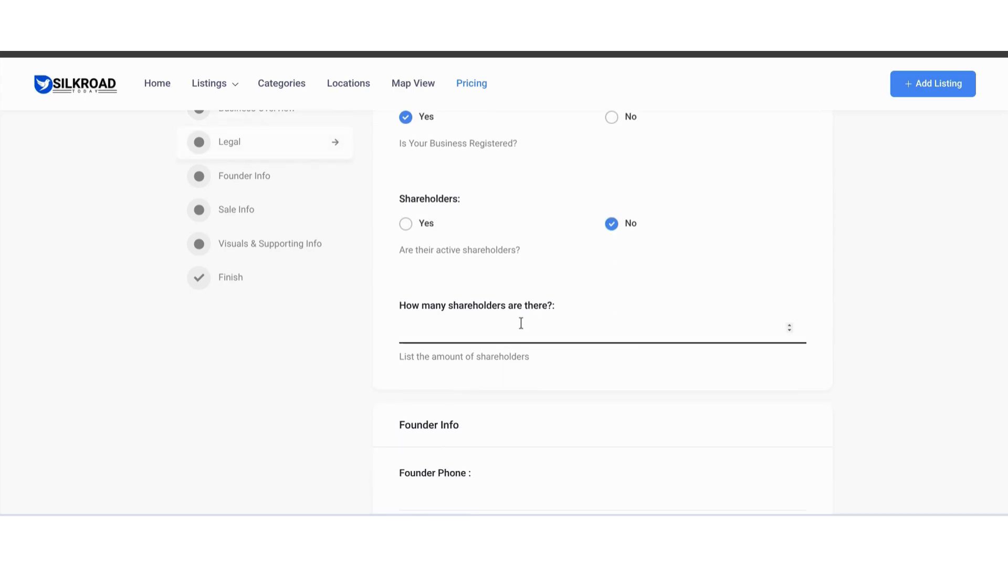
pyautogui.click(795, 265)
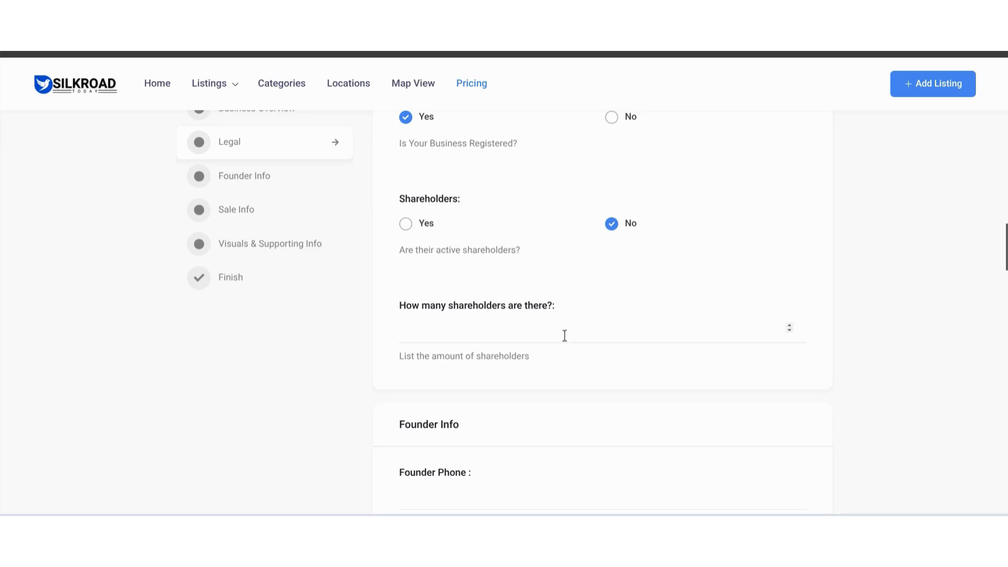
# - Review the Legal section, return to the start of the listing form, and jump to the Founder Info section
pyautogui.scroll(3, 566, 322)
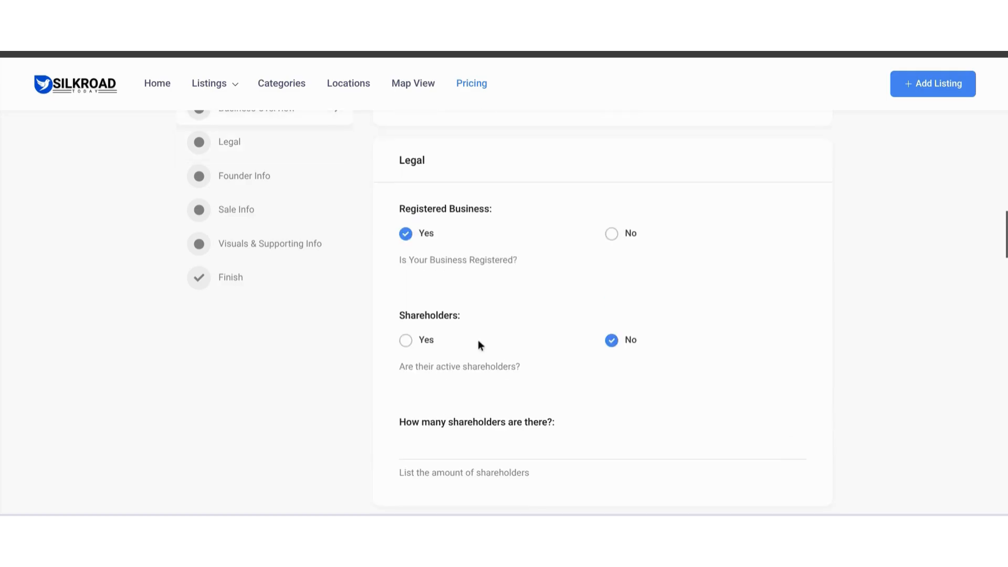
pyautogui.scroll(-3, 594, 352)
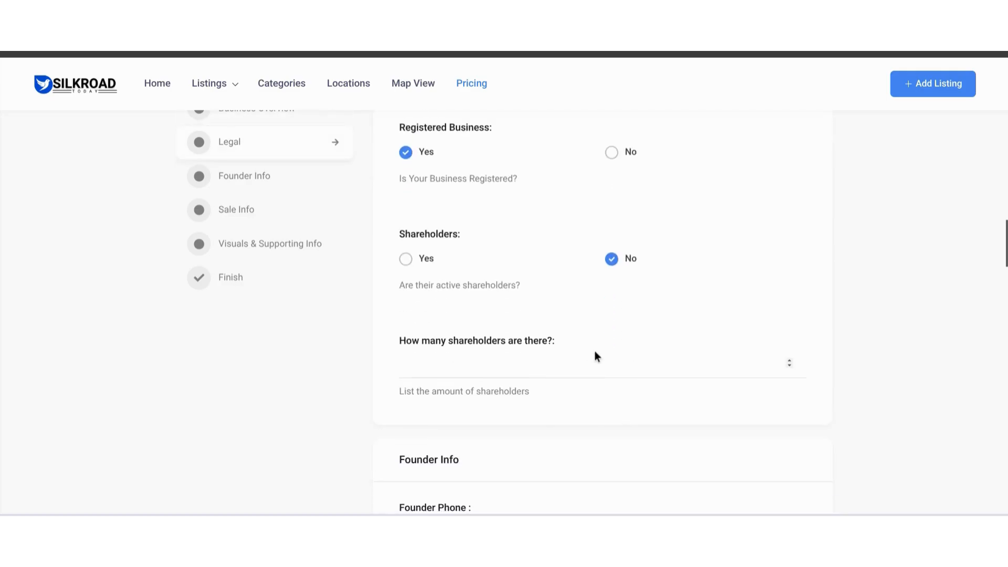
pyautogui.scroll(-4, 592, 359)
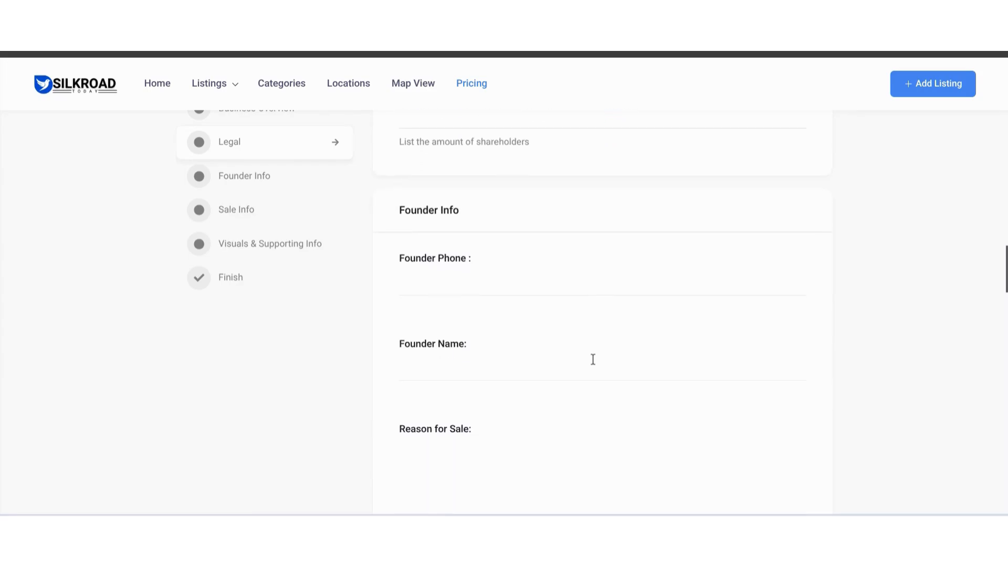
pyautogui.scroll(-1, 529, 279)
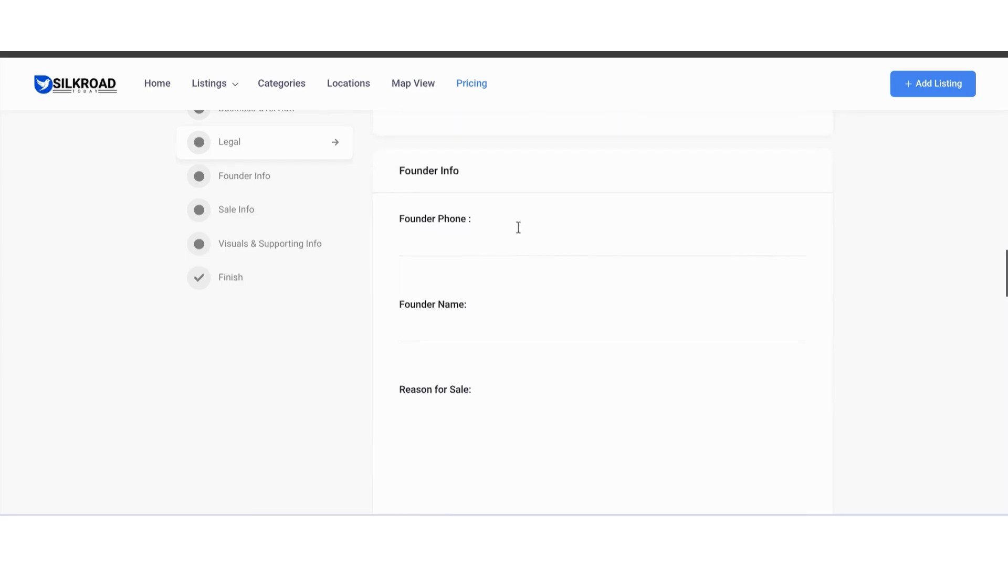
pyautogui.scroll(2, 900, 243)
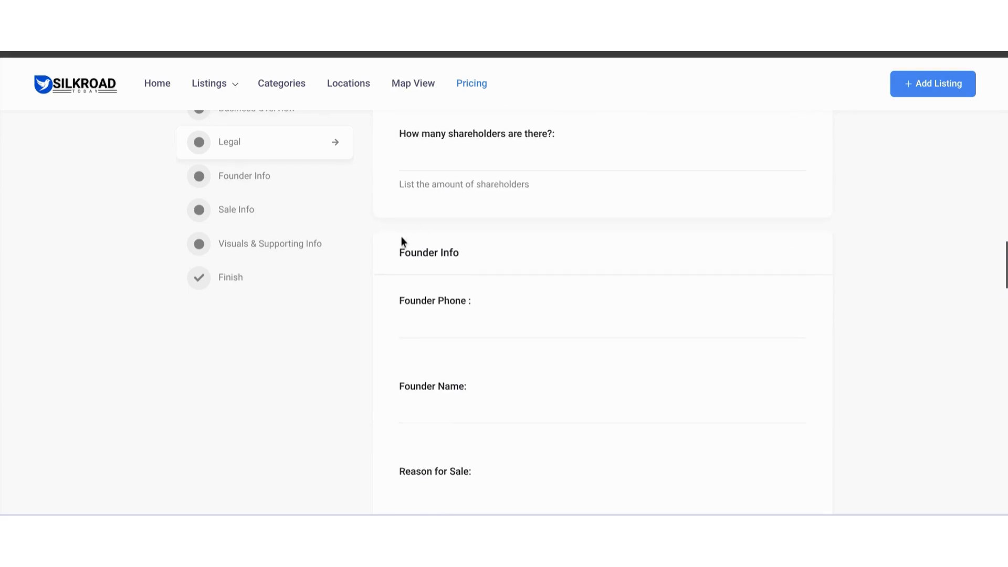
pyautogui.scroll(5, 204, 217)
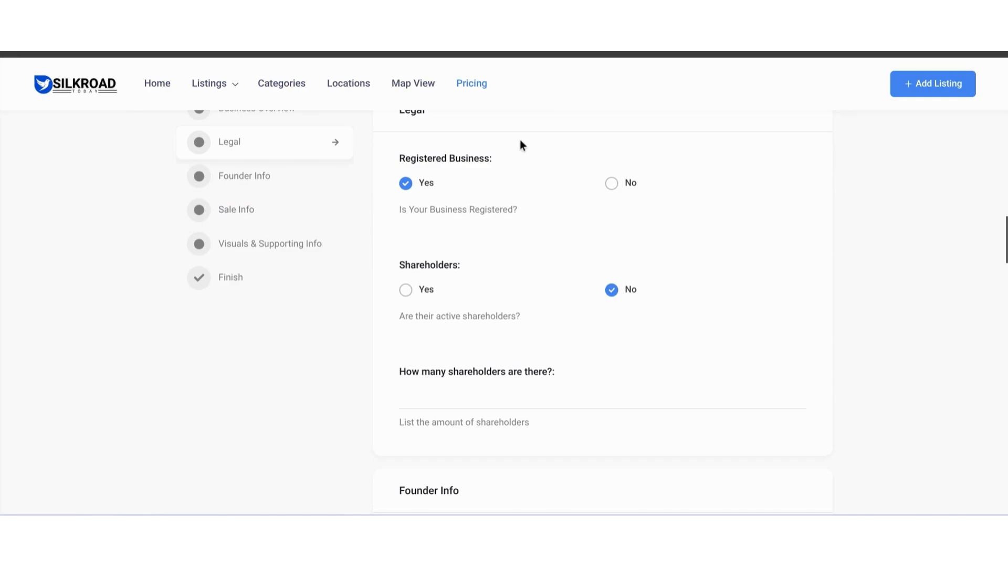
pyautogui.scroll(15, 969, 251)
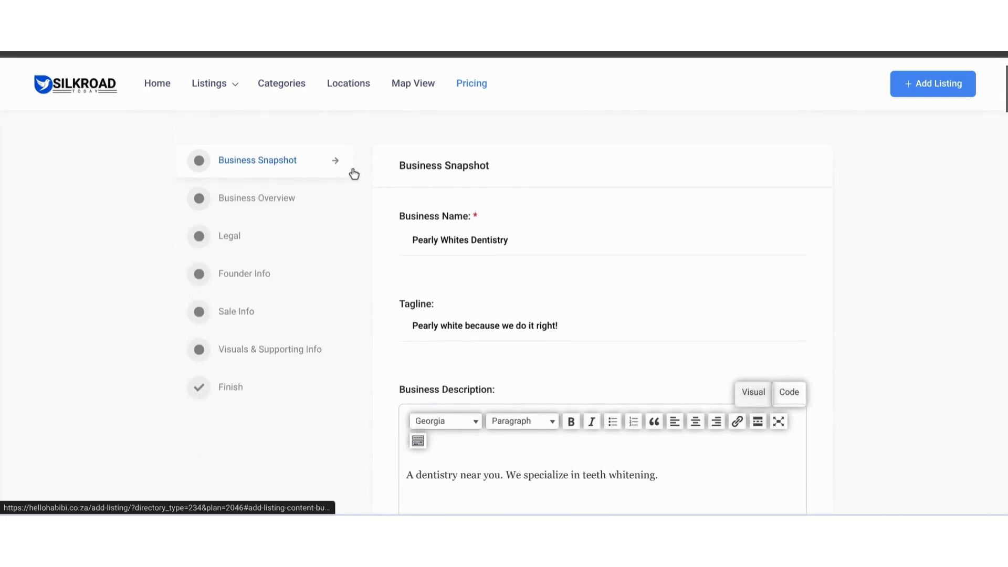
pyautogui.click(288, 281)
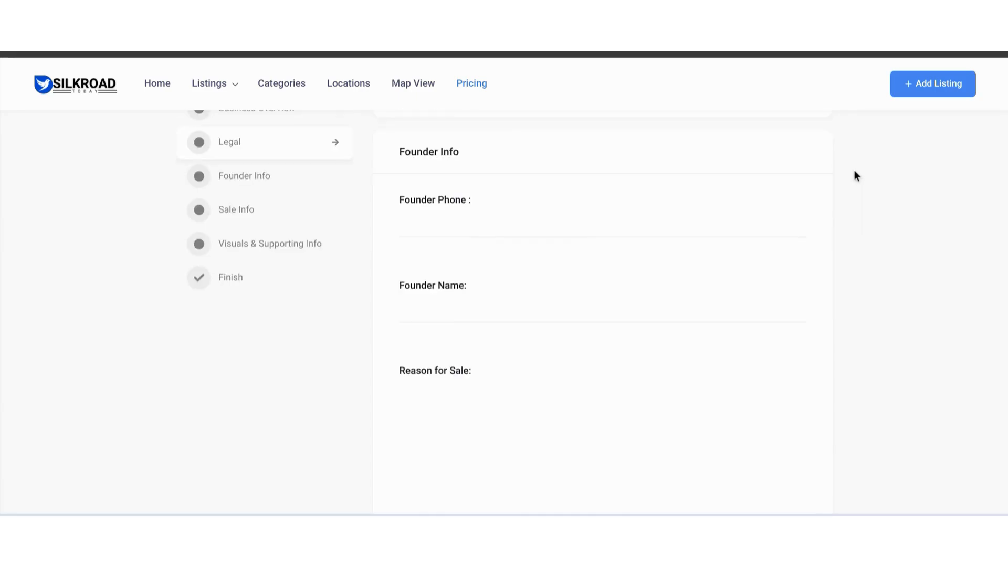
# - Enter the founder's phone number and full name in the Founder Info section
pyautogui.click(462, 225)
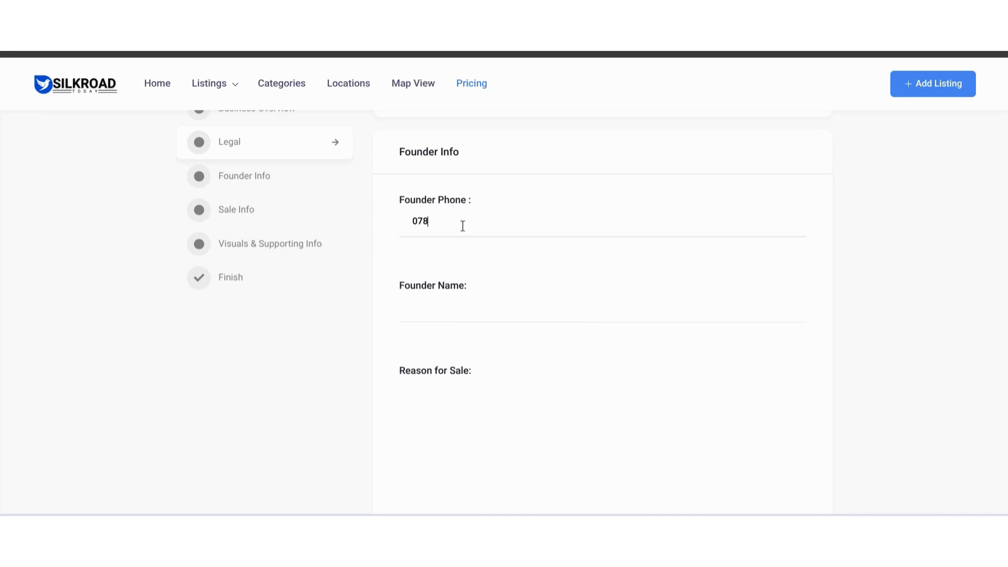
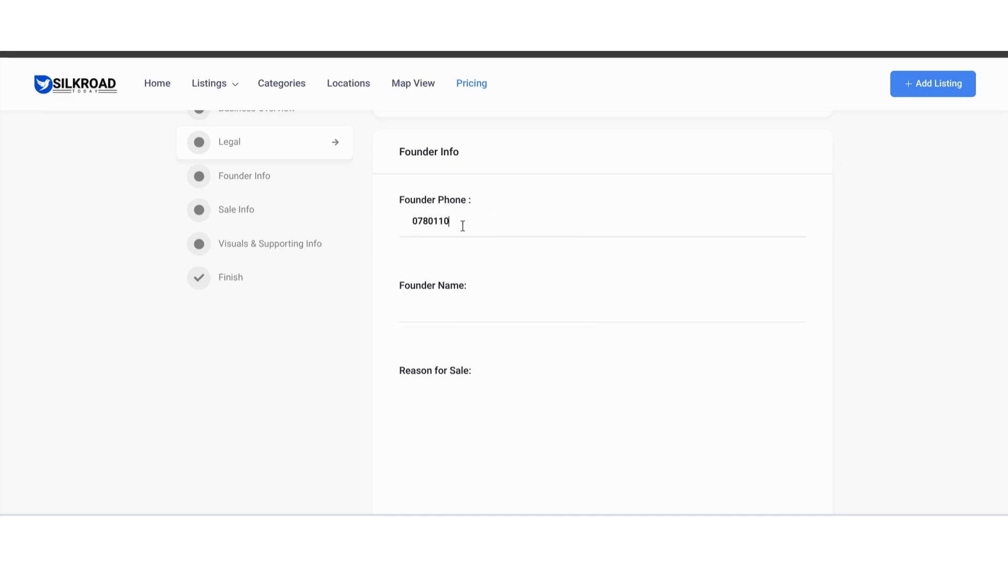
pyautogui.click(646, 308)
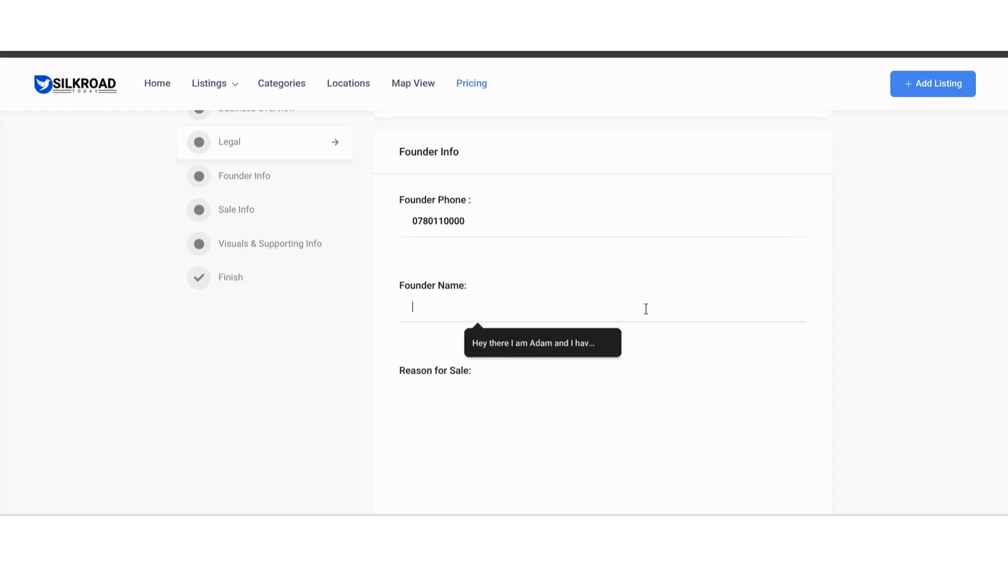
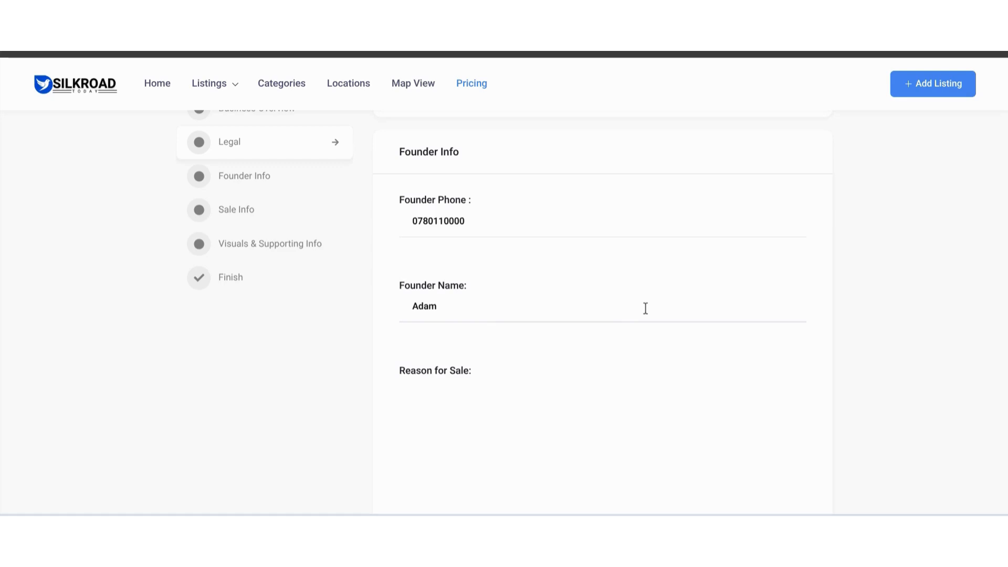
# - Write the reason for sale as "The reason why I am selling my business is because I will be retiring soon."
pyautogui.scroll(-1, 939, 303)
pyautogui.scroll(-4, 938, 298)
pyautogui.click(623, 254)
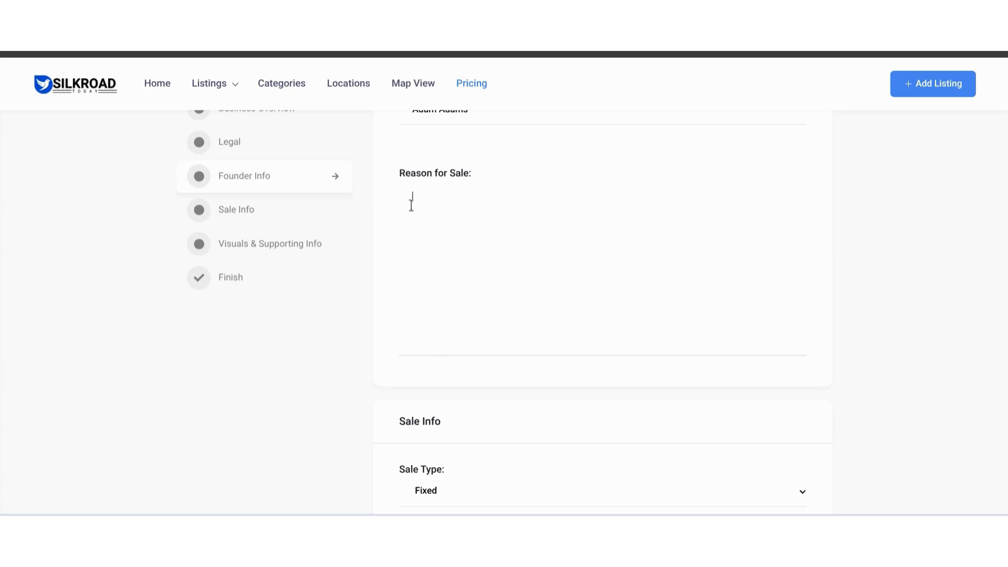
pyautogui.write('The reason why I am selling my business is because I will be retiring soon .')
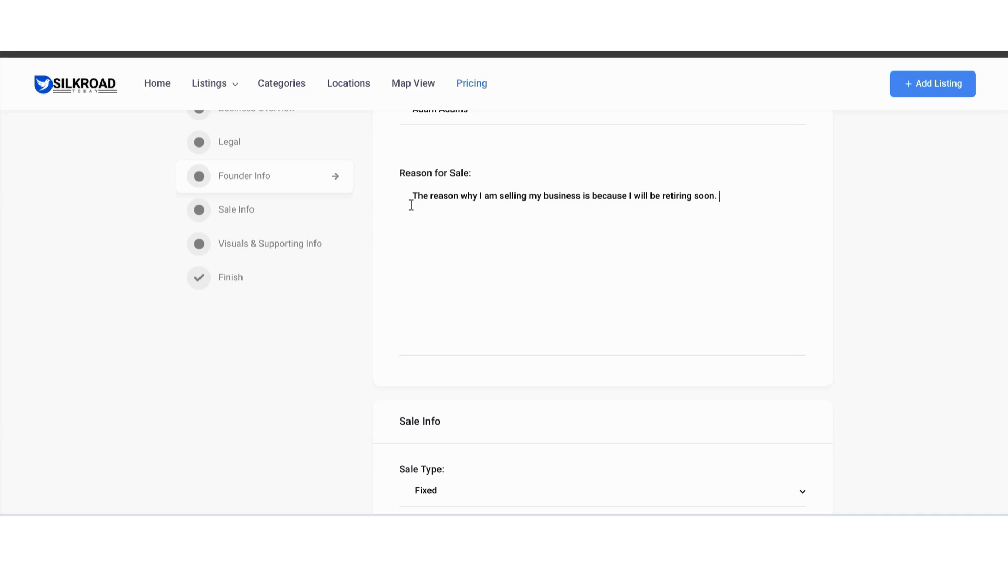
# - In the Sale Info section, choose Fixed as the sale type and set the asking price to 150000
pyautogui.scroll(-5, 411, 205)
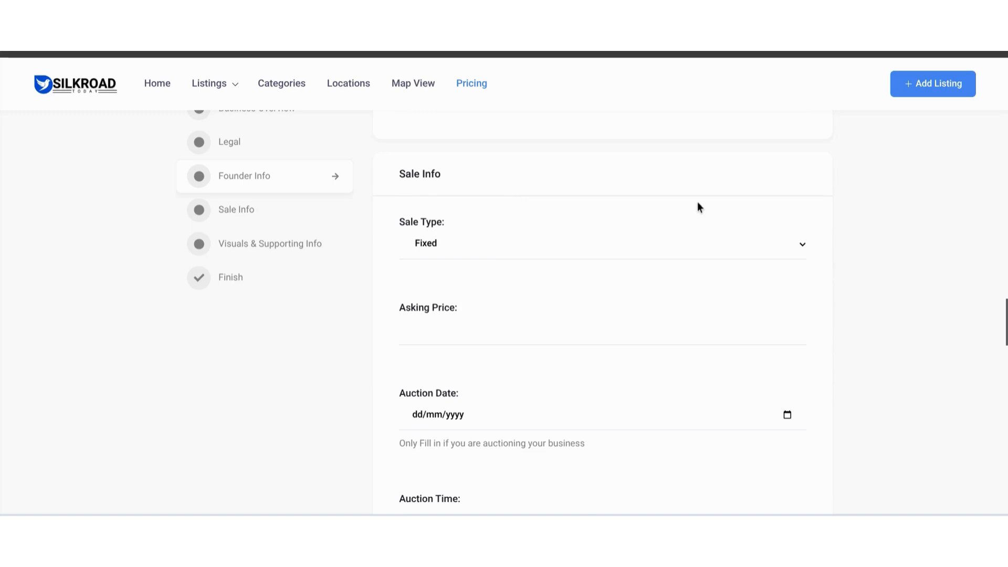
pyautogui.click(322, 211)
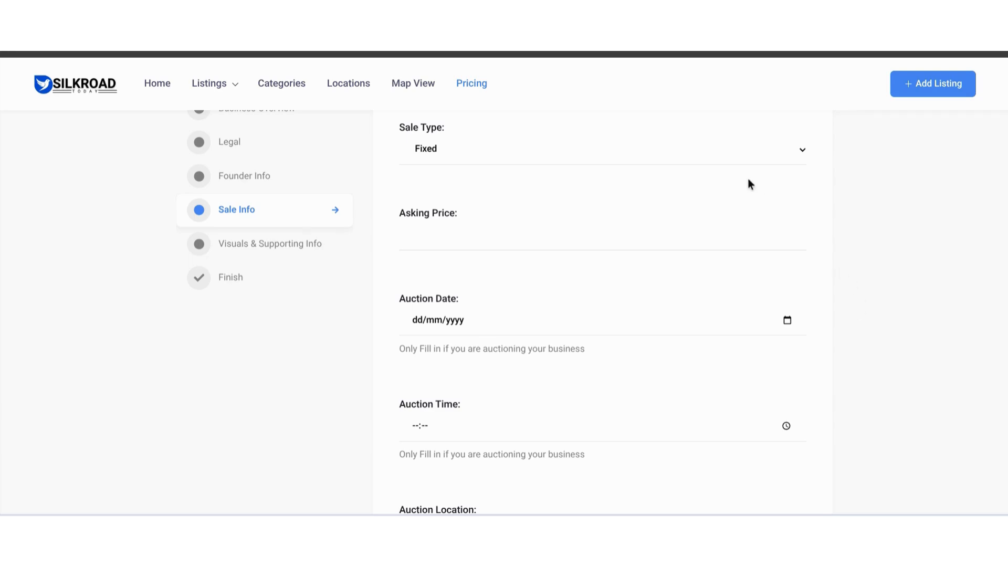
pyautogui.click(798, 153)
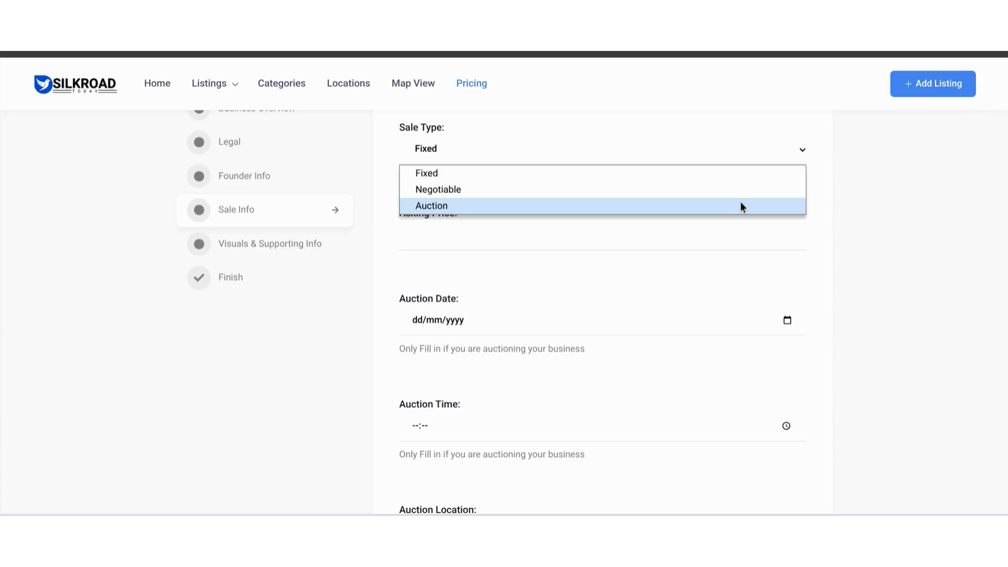
pyautogui.click(757, 173)
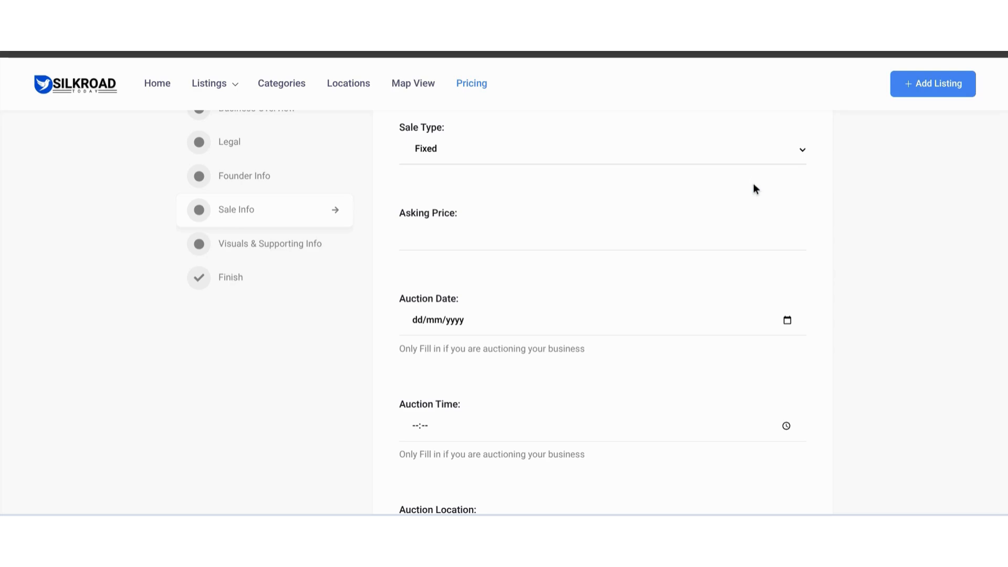
pyautogui.click(613, 241)
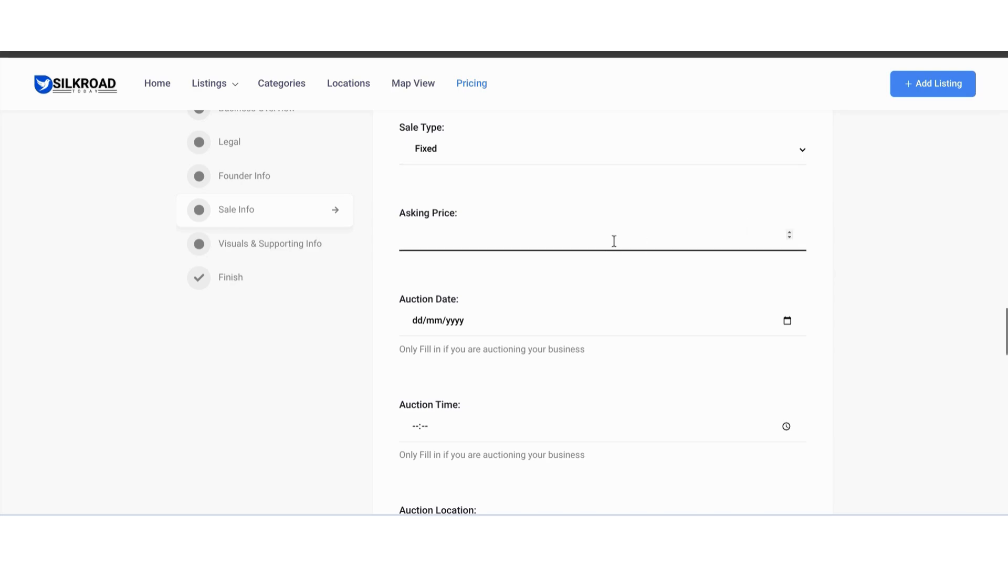
pyautogui.write('150000')
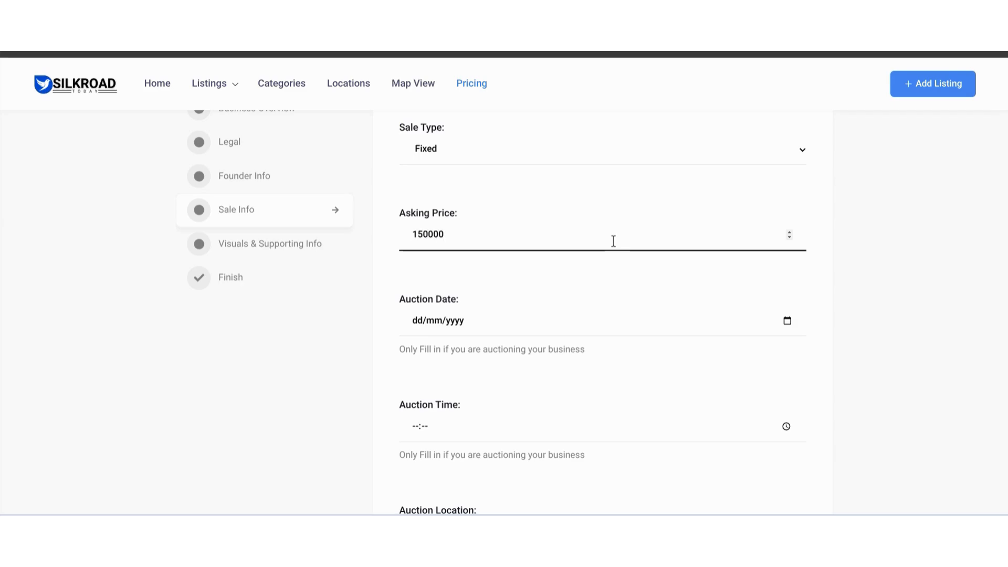
# - Upload four images, the Pearly Whites logo and three dentistry photos, to the gallery in the Visuals & Supporting Info section
pyautogui.scroll(-9, 903, 345)
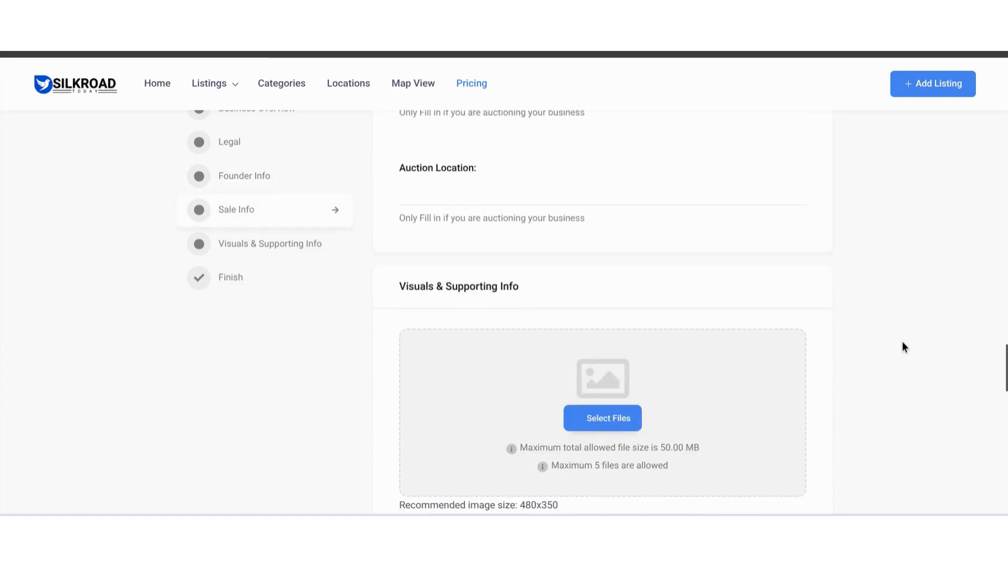
pyautogui.scroll(-1, 901, 341)
pyautogui.scroll(2, 901, 342)
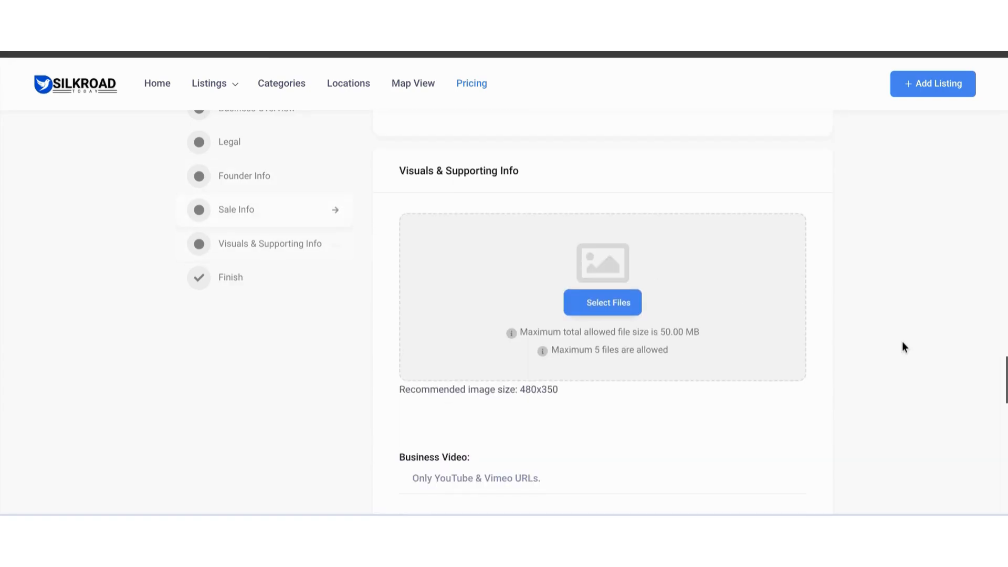
pyautogui.scroll(-1, 902, 341)
pyautogui.scroll(2, 901, 341)
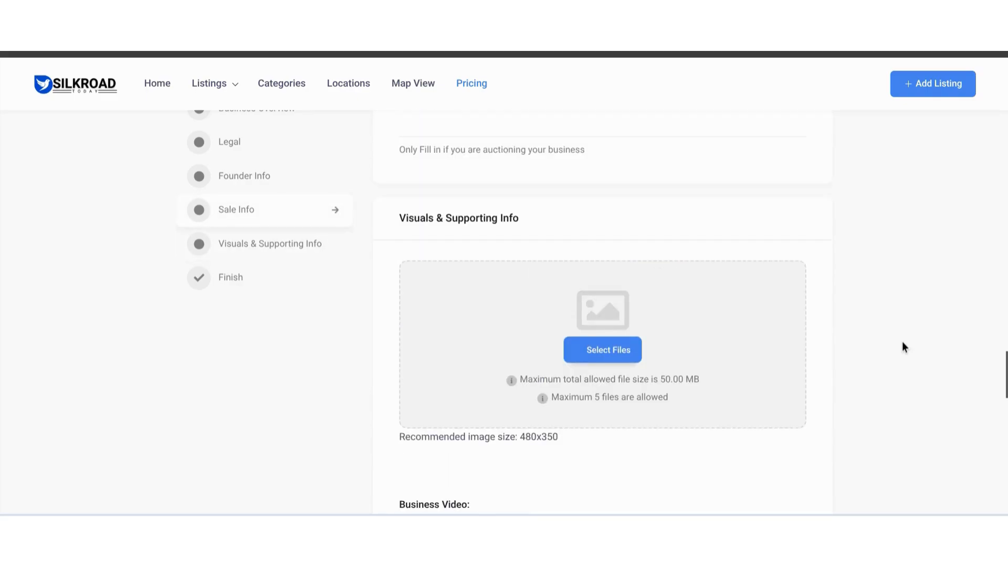
pyautogui.scroll(-2, 902, 341)
pyautogui.scroll(2, 902, 346)
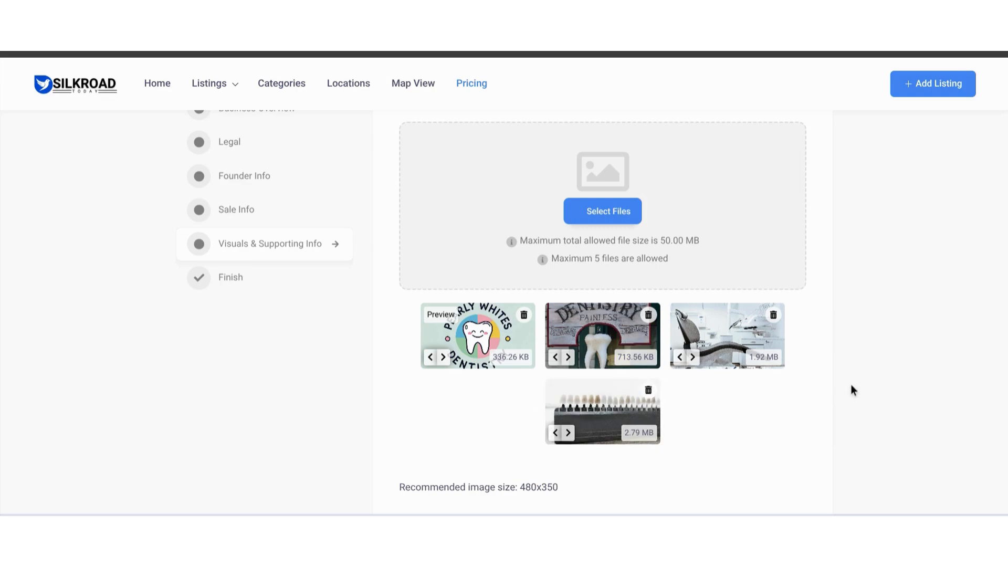
pyautogui.scroll(-6, 854, 390)
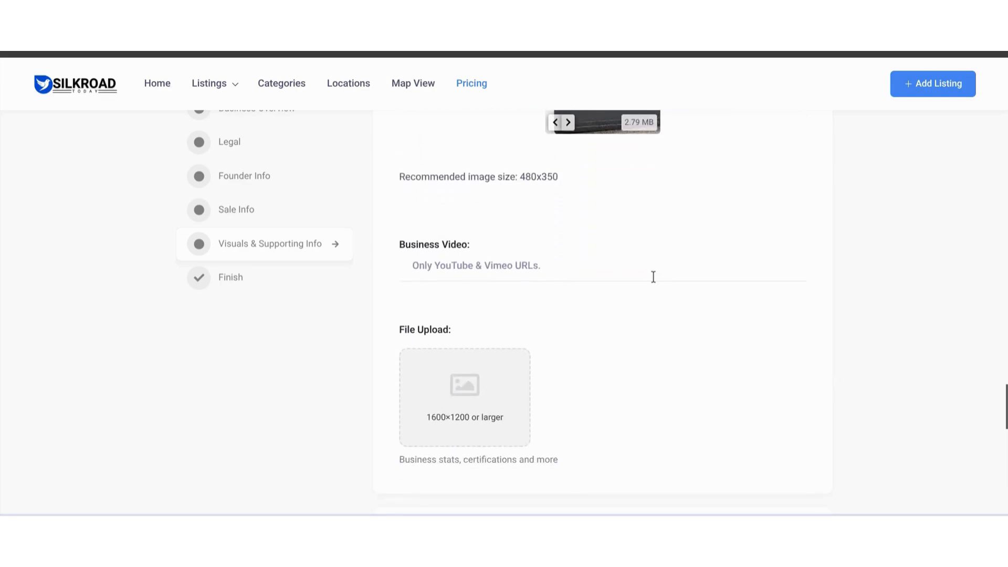
pyautogui.click(653, 276)
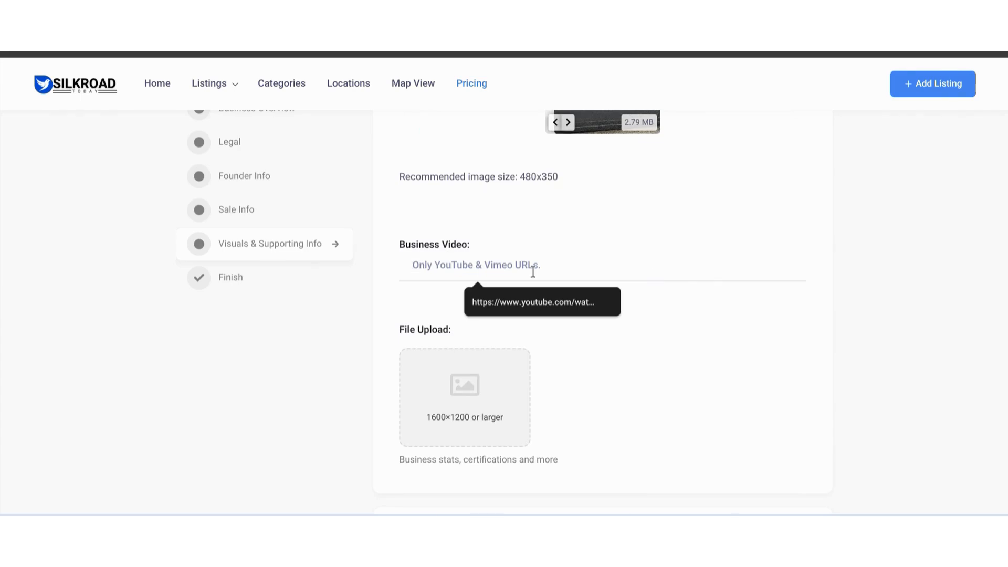
pyautogui.write('https://youtu.be/T1Fnb4iVf-c?si=IQmbdxwXMGWJpUvl')
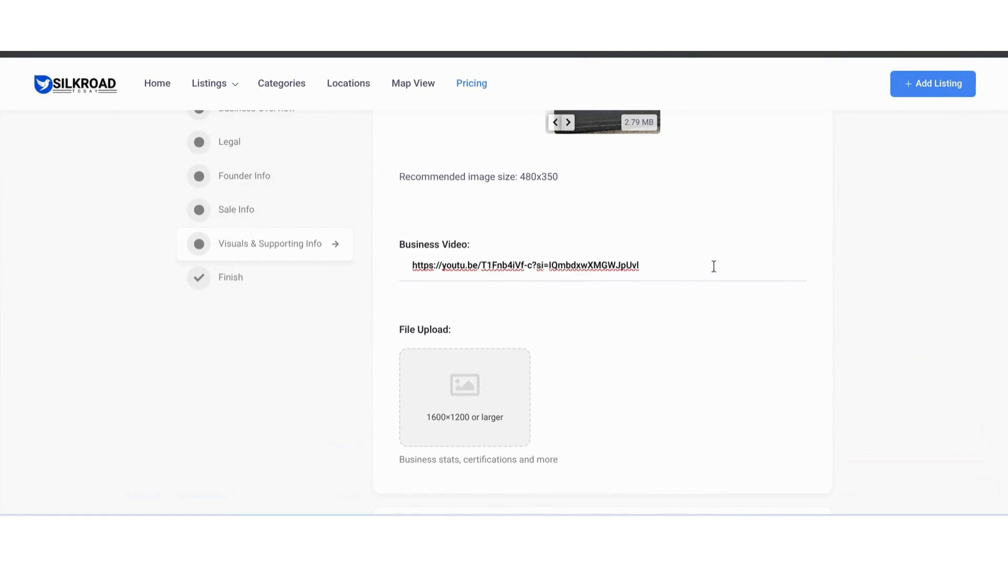
# - Leave the supporting file upload empty, fill in the contact e-mail in the Finish section, and save the listing for preview
pyautogui.scroll(-2, 763, 288)
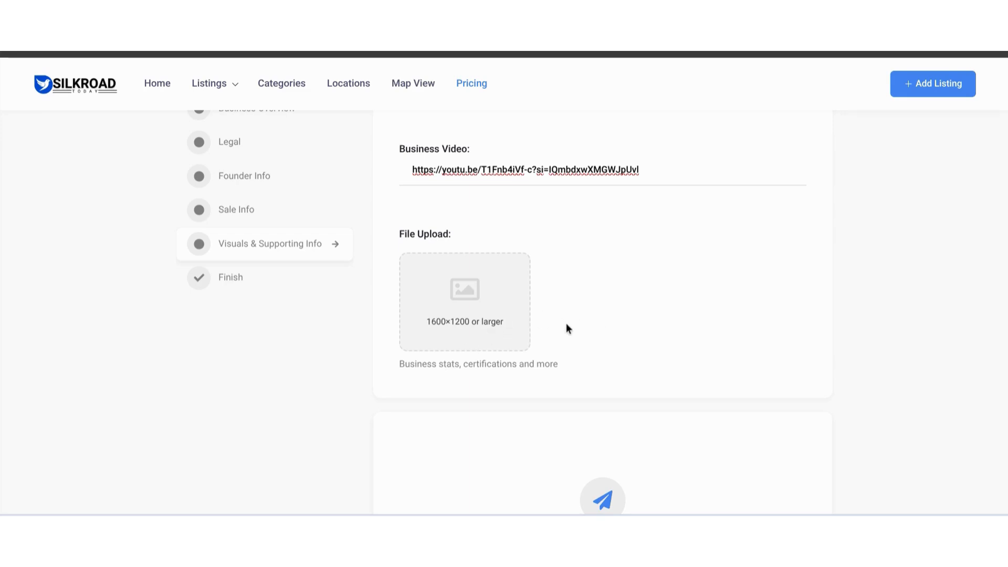
pyautogui.scroll(-2, 420, 356)
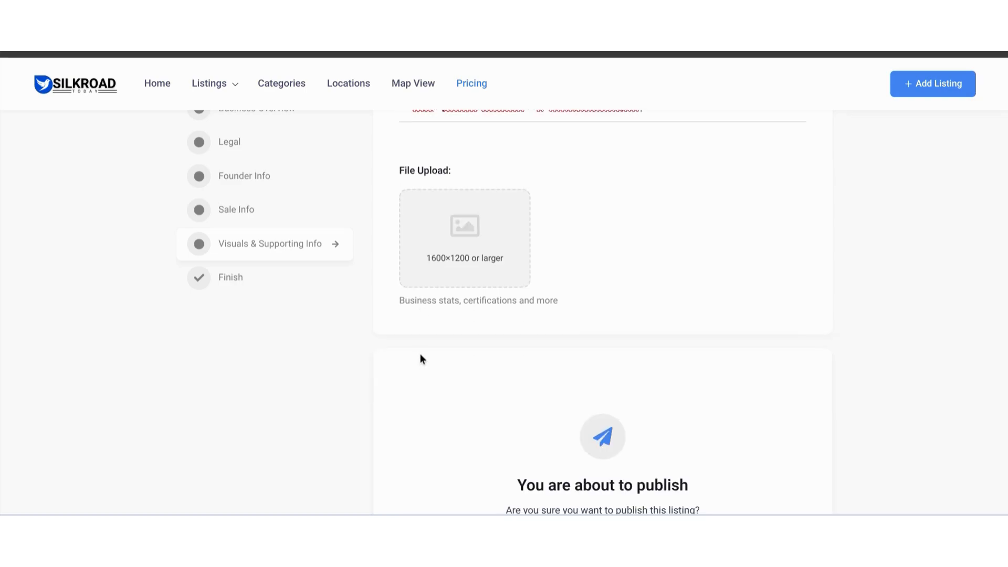
pyautogui.scroll(-5, 421, 359)
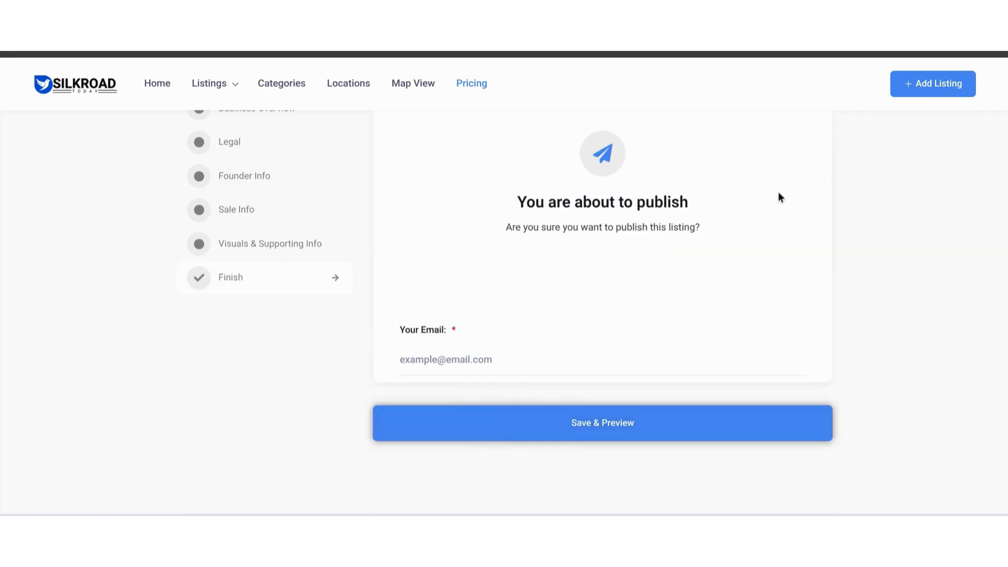
pyautogui.click(451, 360)
pyautogui.click(525, 395)
pyautogui.click(501, 438)
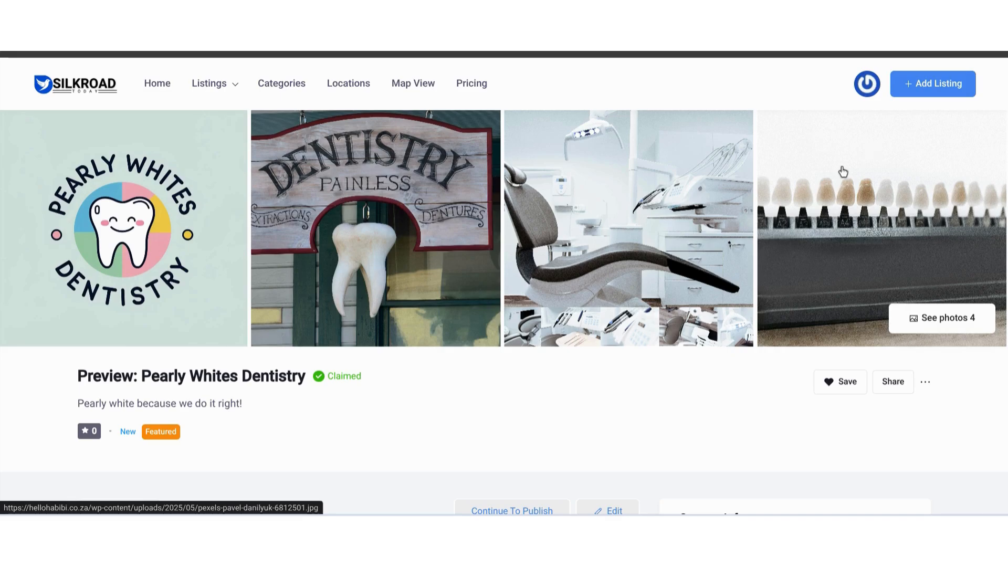
# - Check the sharing and extra options for the previewed listing and mark the listing as saved
pyautogui.scroll(-2, 842, 172)
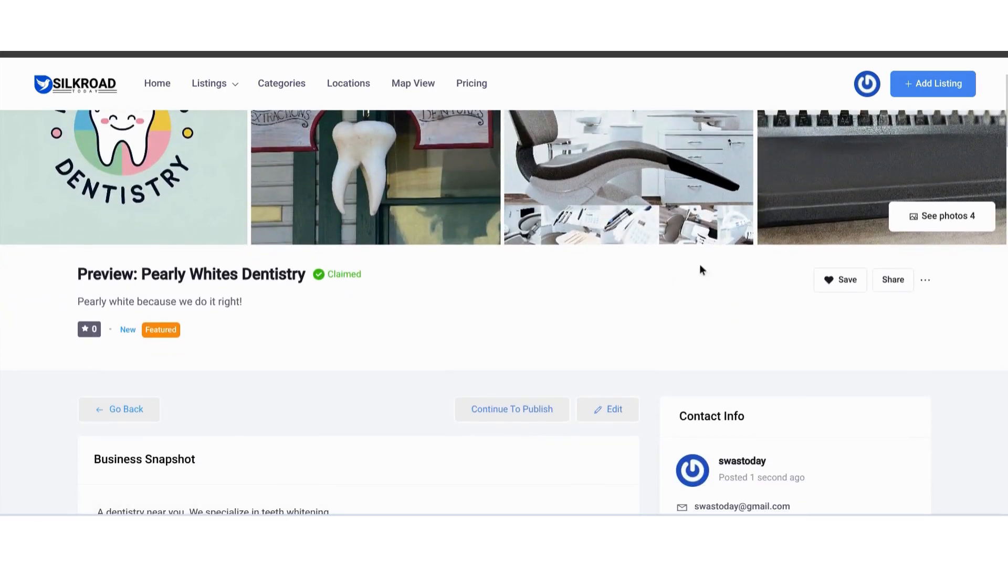
pyautogui.click(904, 285)
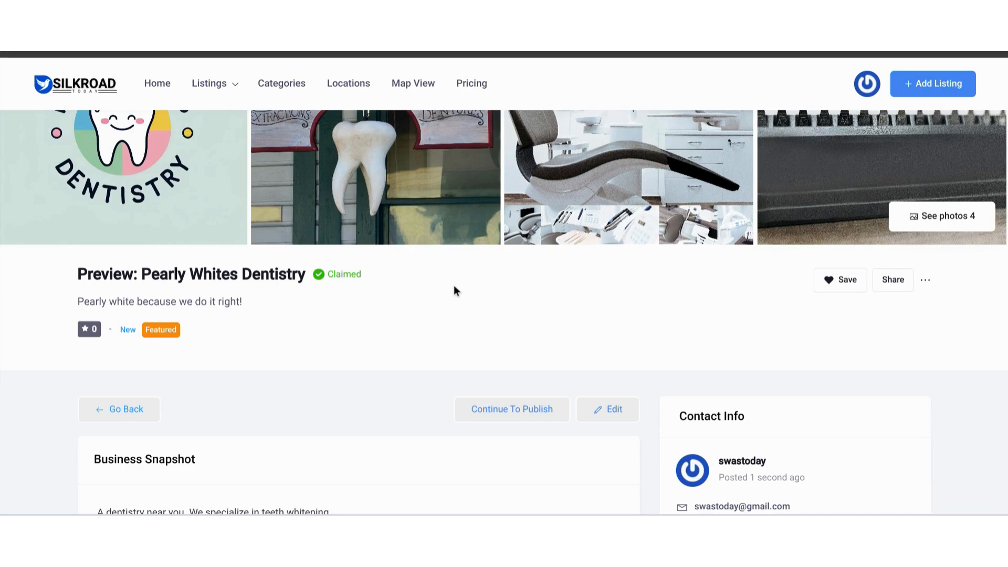
pyautogui.click(925, 282)
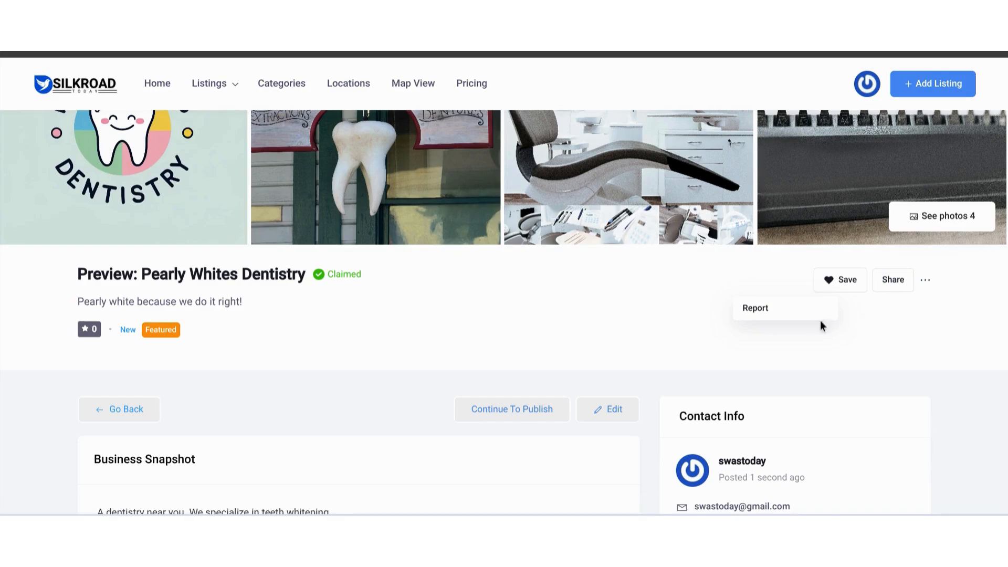
pyautogui.click(892, 328)
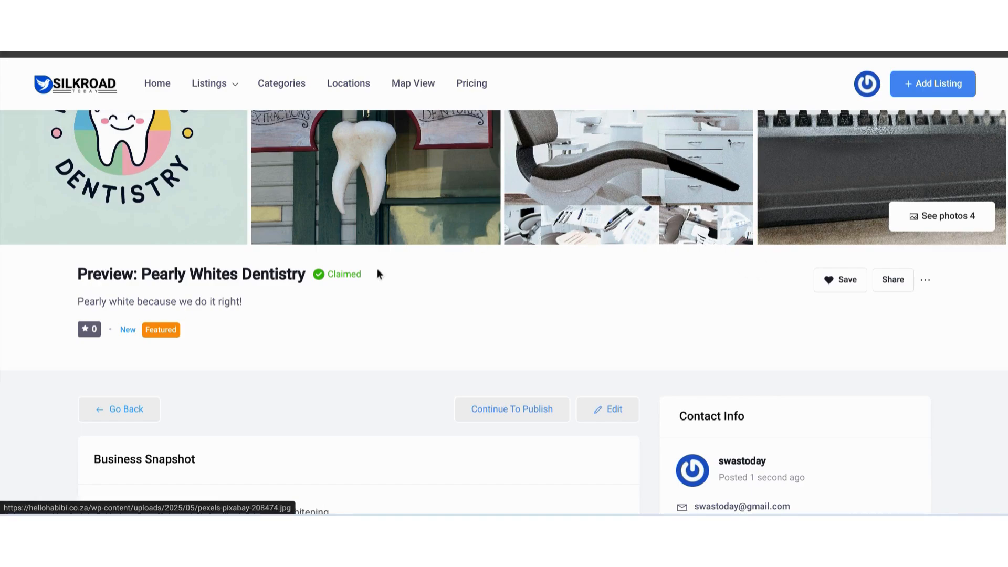
pyautogui.doubleClick(224, 276)
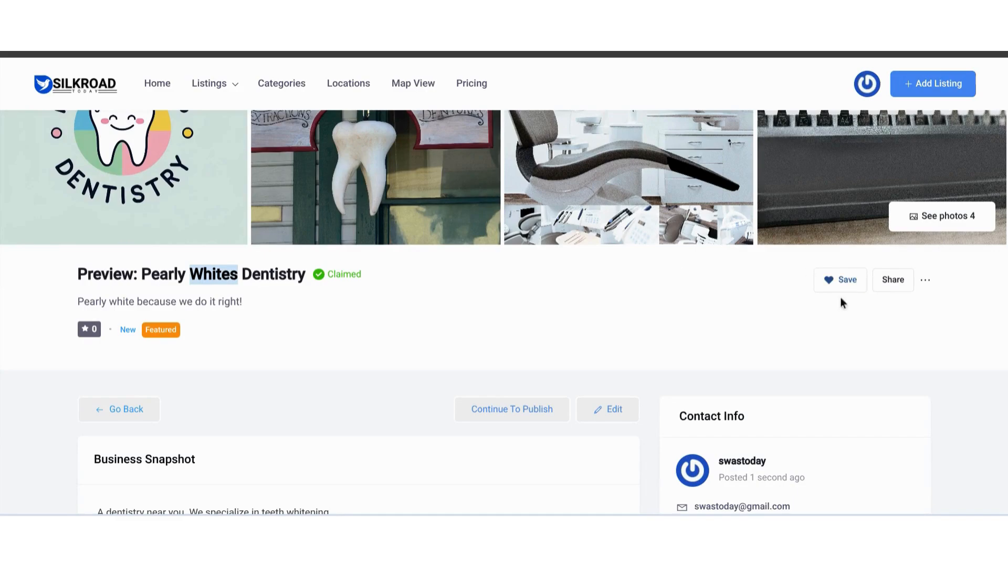
pyautogui.click(429, 308)
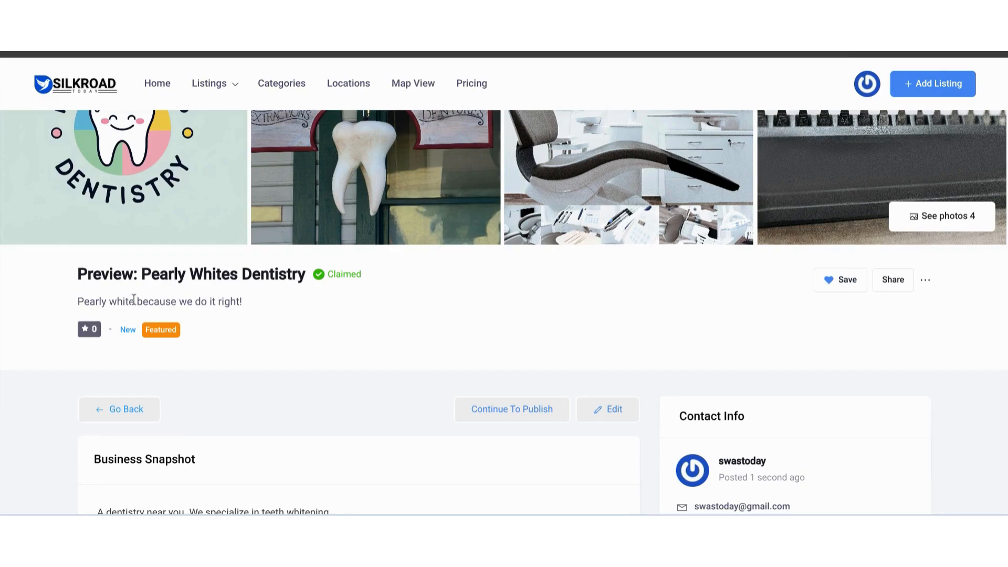
# - Review the preview's tagline, Business Snapshot with address map, Sale Terms, Founder Info and Legal details
pyautogui.doubleClick(201, 302)
pyautogui.doubleClick(201, 302)
pyautogui.scroll(-6, 81, 345)
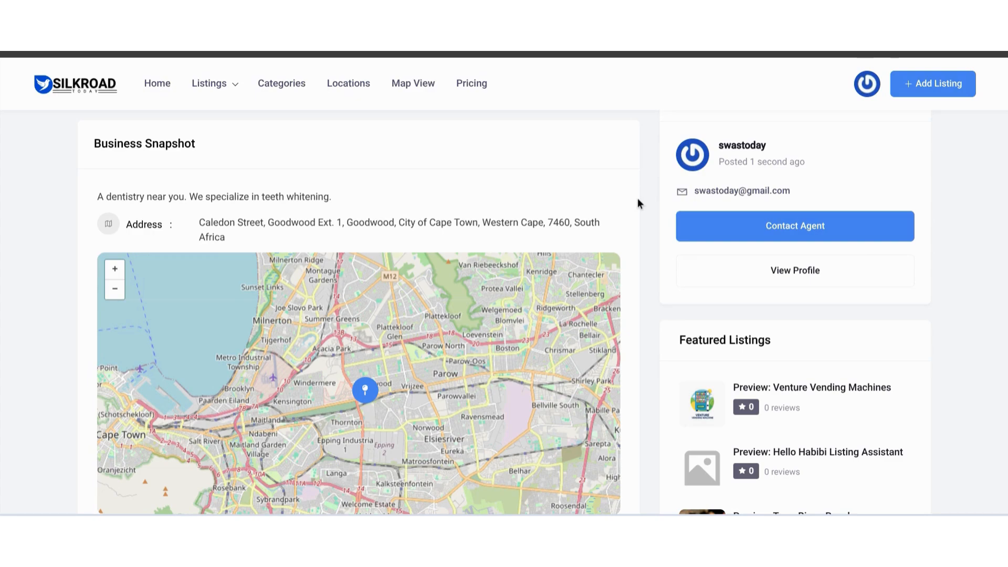
pyautogui.scroll(-1, 637, 199)
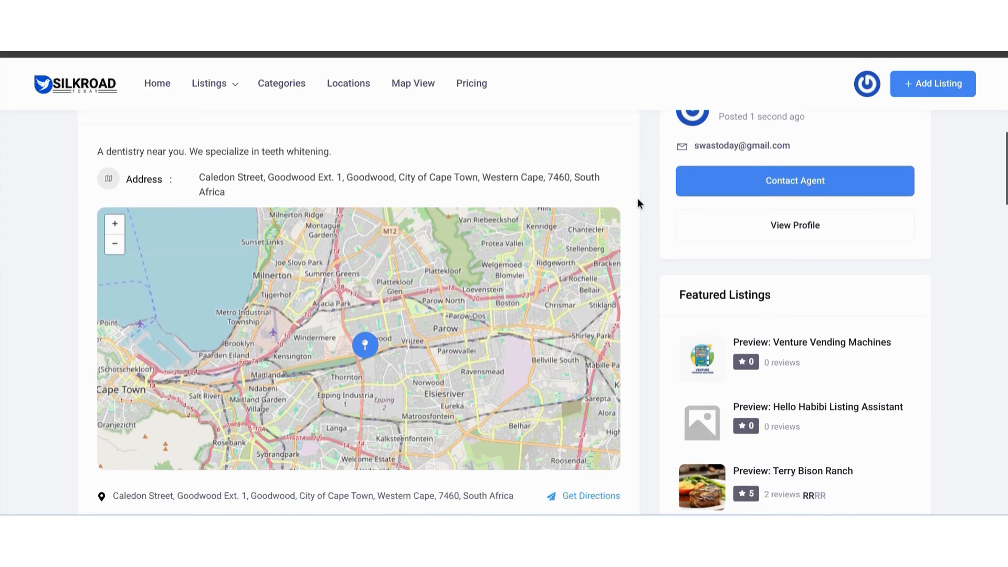
pyautogui.scroll(-7, 637, 198)
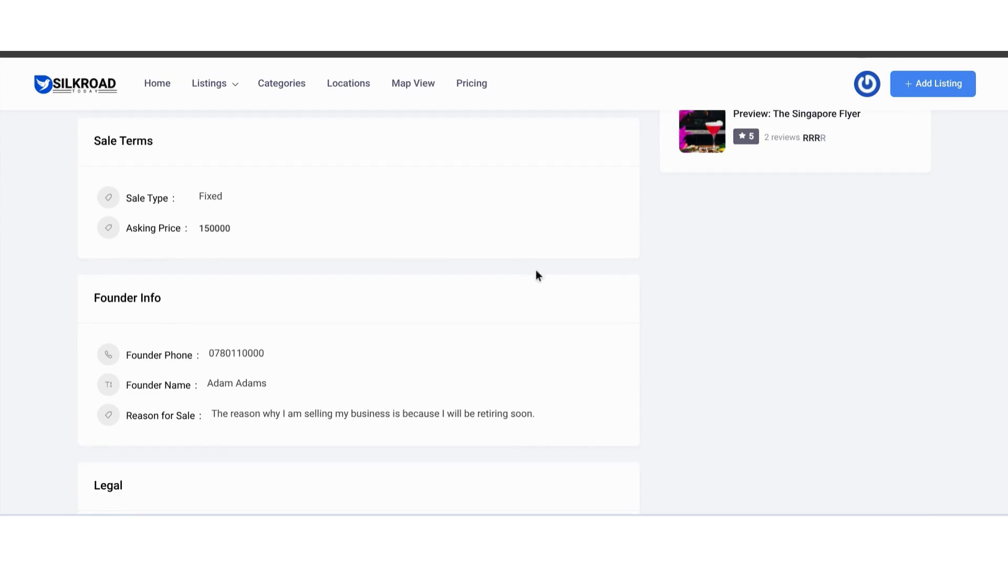
pyautogui.scroll(-2, 579, 280)
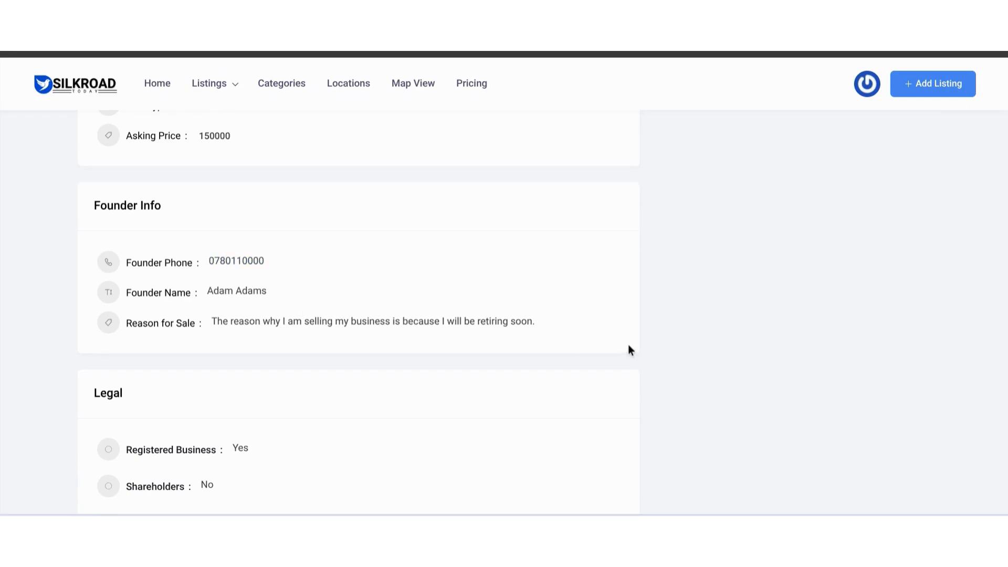
pyautogui.scroll(-5, 650, 348)
pyautogui.scroll(1, 650, 348)
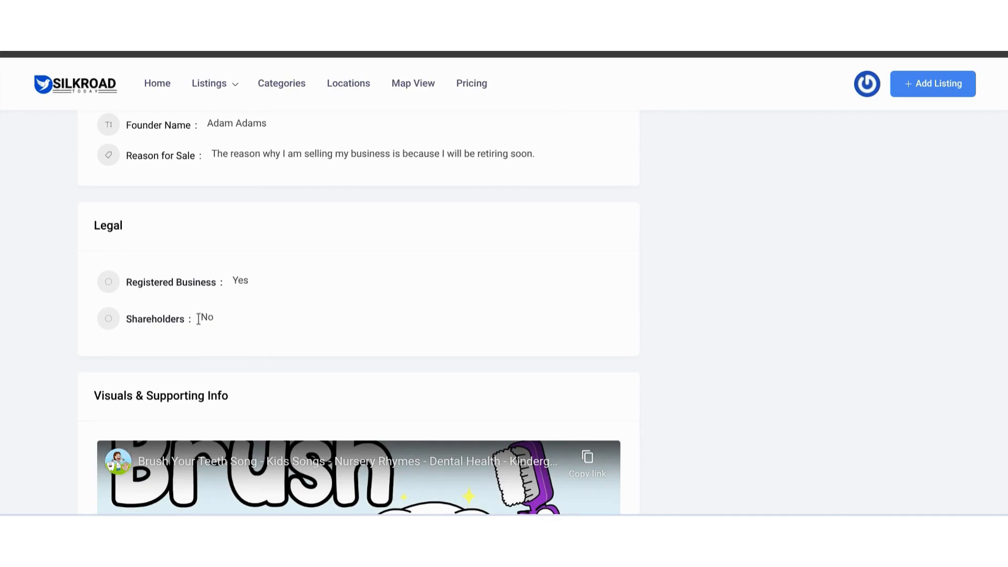
# - Examine the preview's video, photo gallery, Review and Author Info sections down to the footer, and return to the start of the preview
pyautogui.scroll(-2, 675, 275)
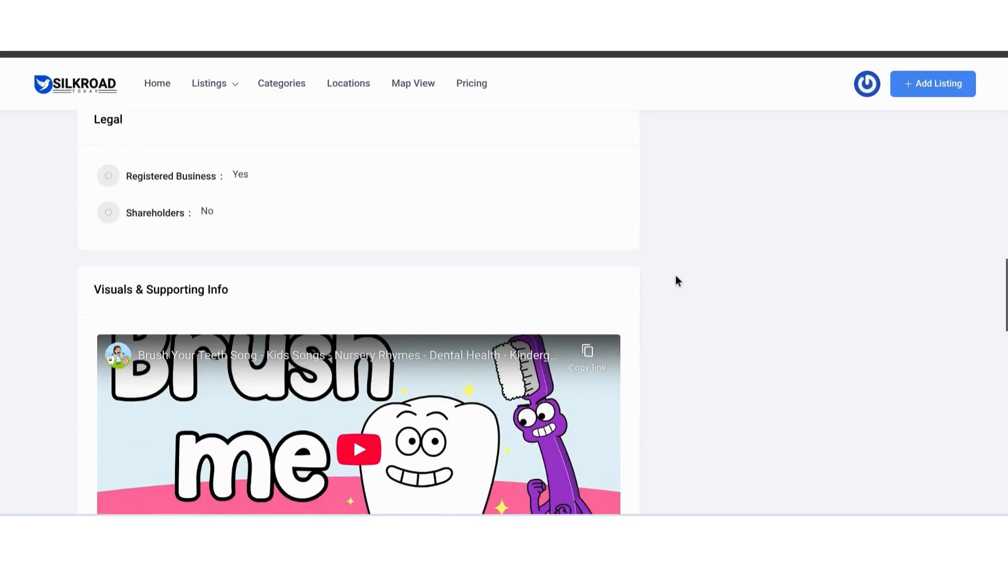
pyautogui.scroll(-4, 676, 277)
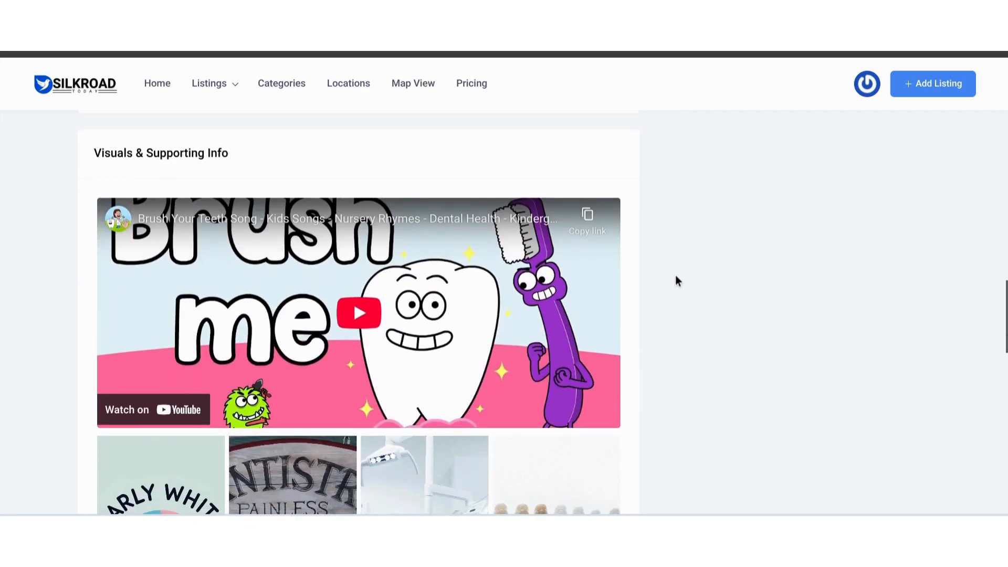
pyautogui.scroll(-2, 676, 276)
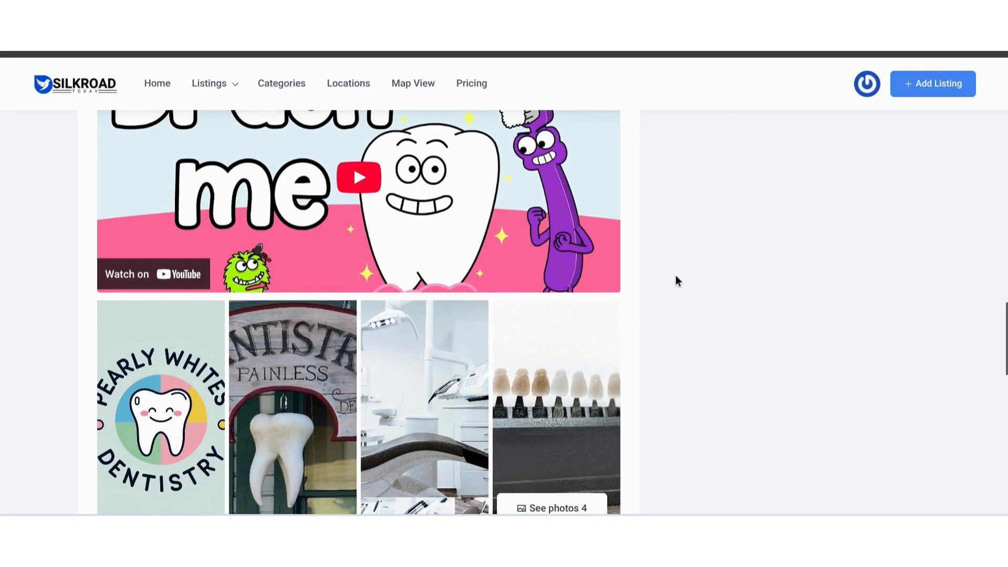
pyautogui.scroll(4, 748, 300)
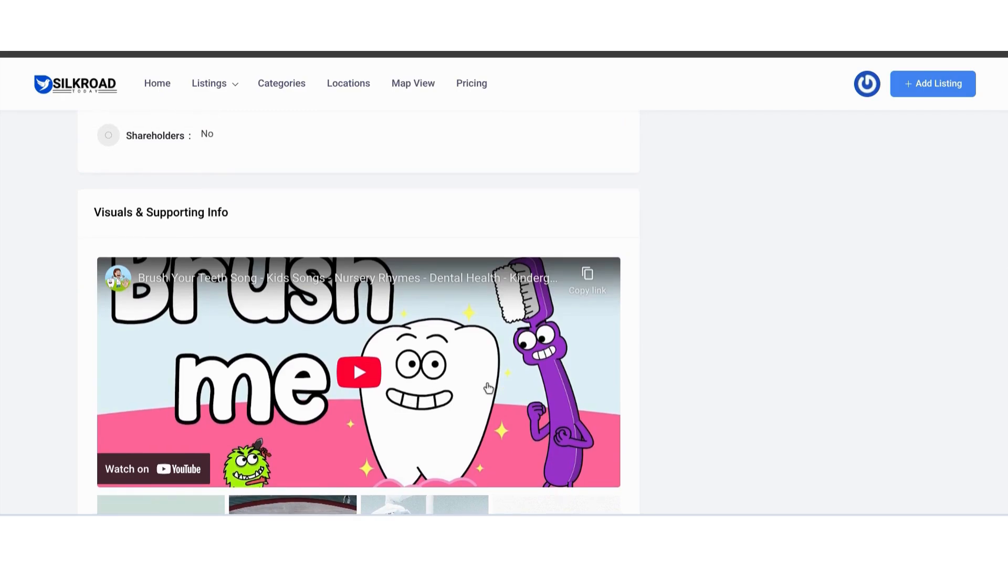
pyautogui.scroll(-10, 762, 351)
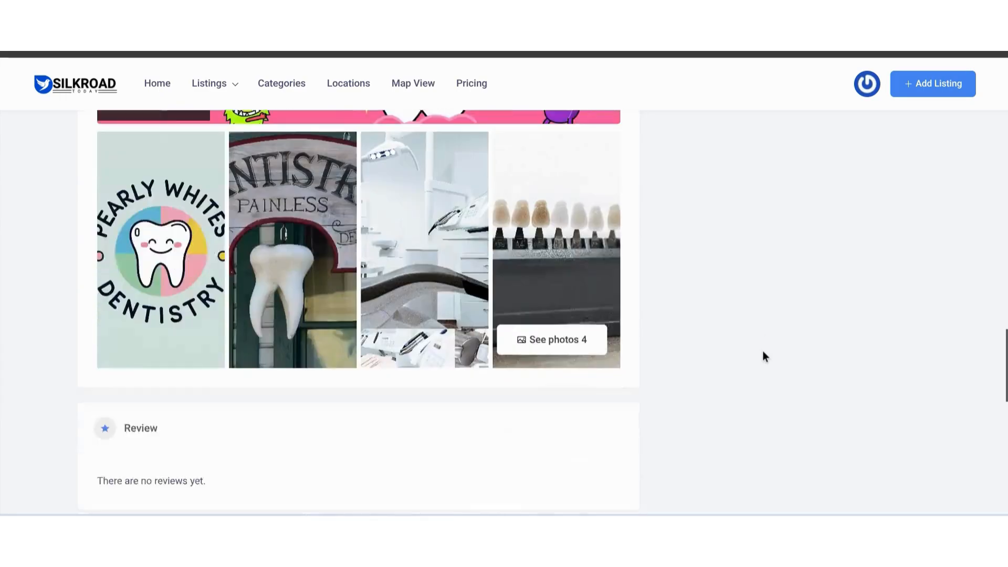
pyautogui.scroll(-3, 762, 350)
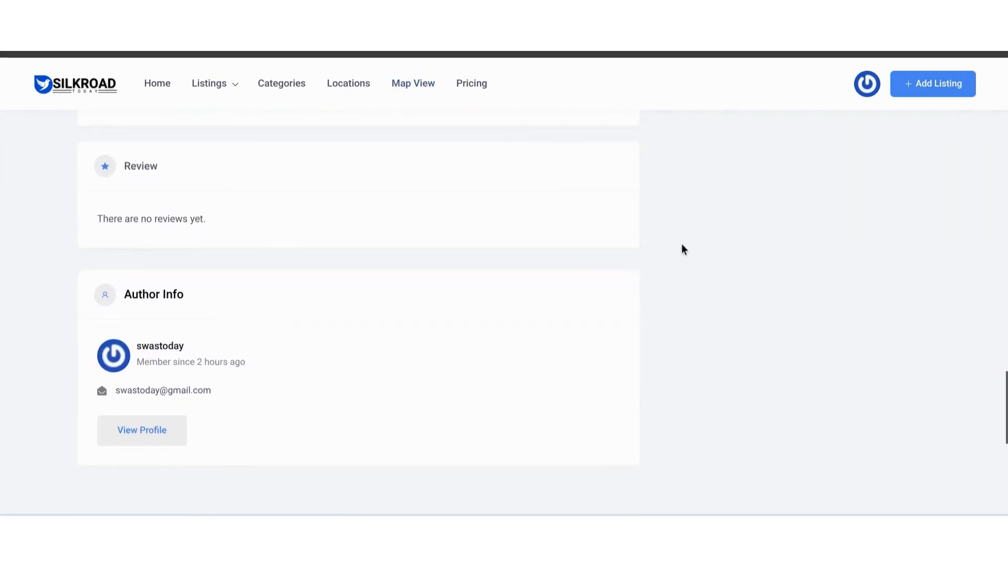
pyautogui.scroll(-1, 681, 245)
pyautogui.scroll(-8, 681, 245)
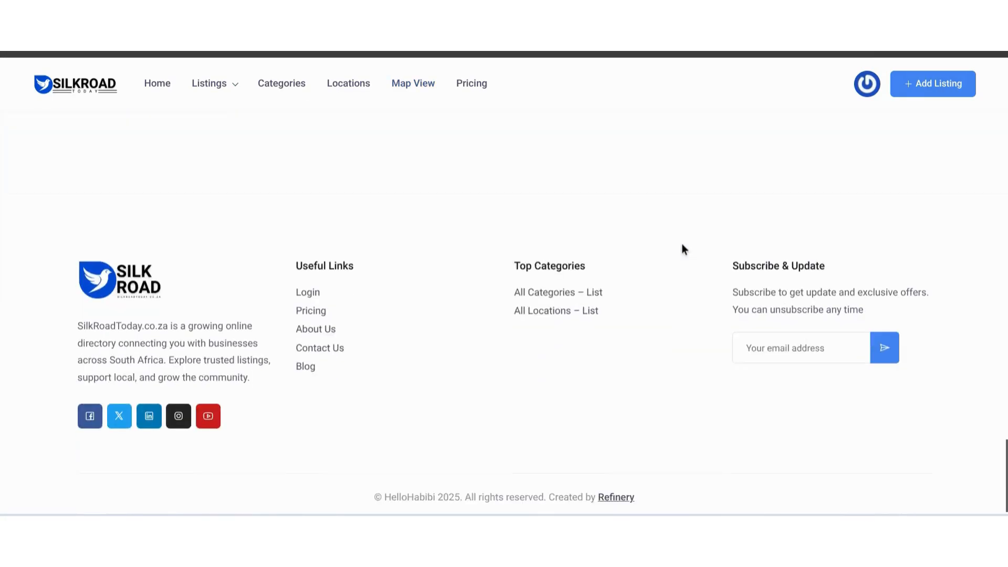
pyautogui.scroll(20, 681, 245)
pyautogui.scroll(10, 681, 243)
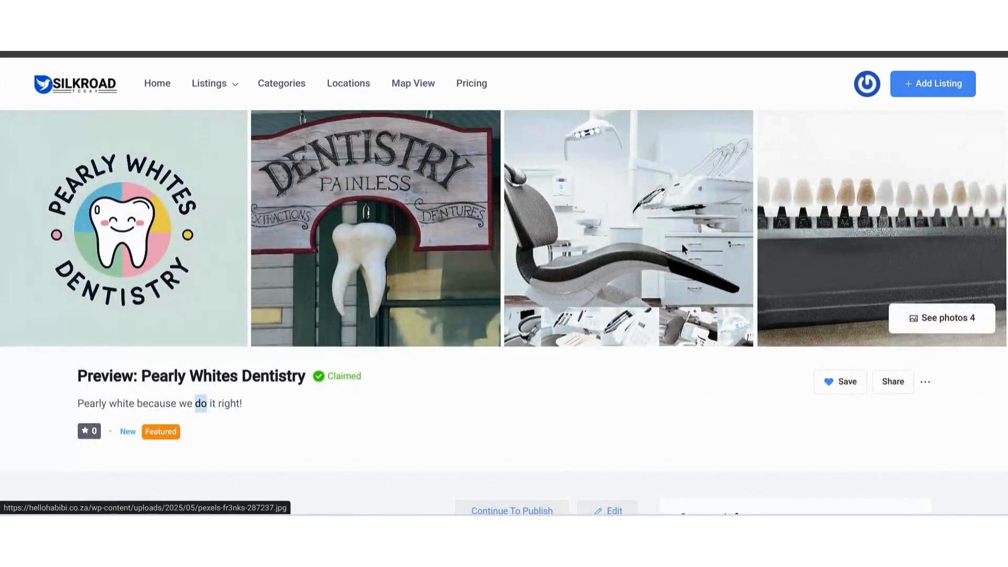